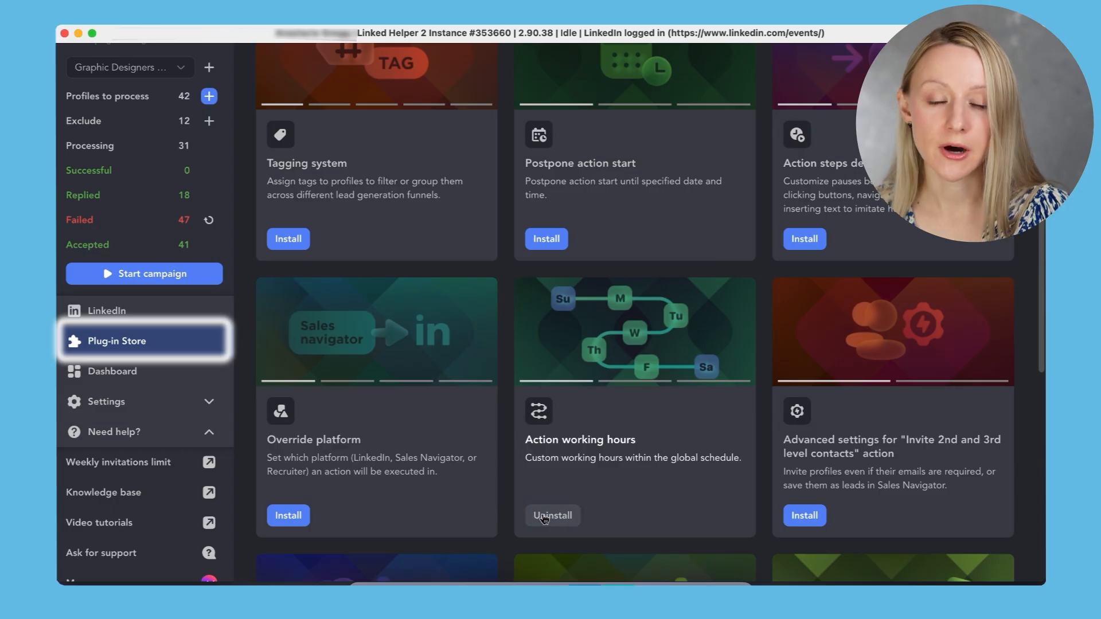
# Step: Install the Action working hours and Tagging system plug-ins, and filter the store to message actions extensions
pyautogui.click(544, 516)
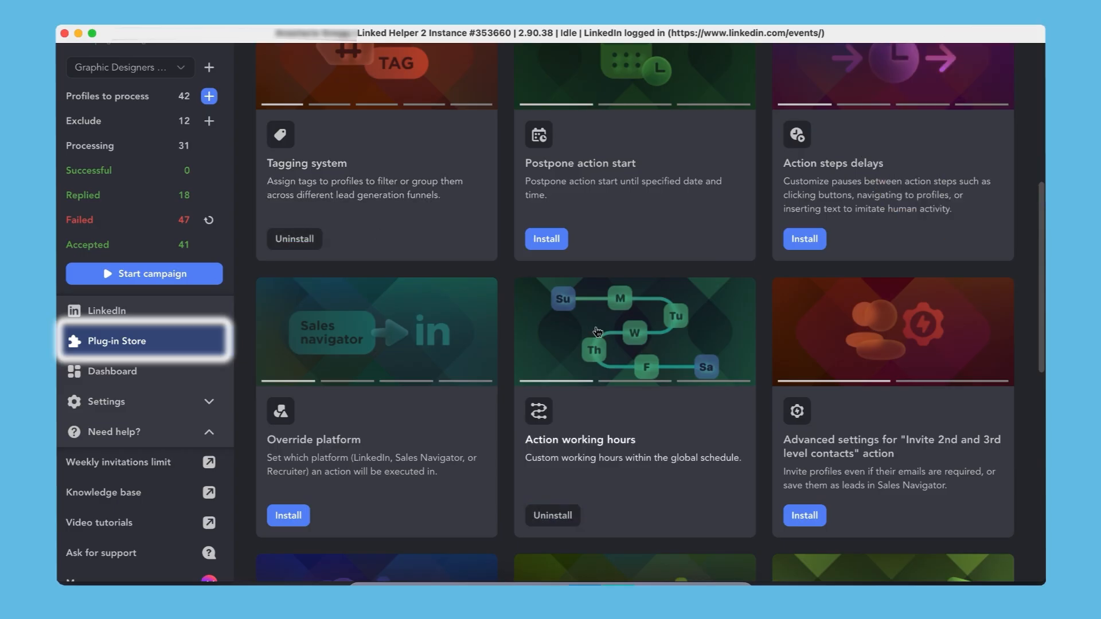
pyautogui.scroll(6, 597, 263)
pyautogui.click(631, 310)
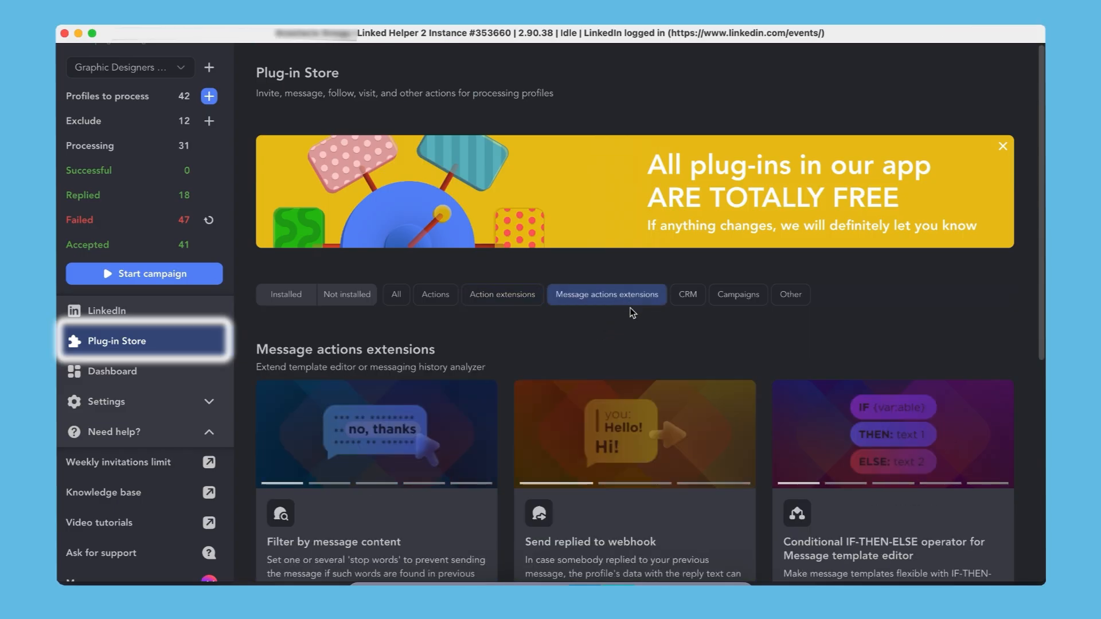
pyautogui.scroll(-6, 633, 312)
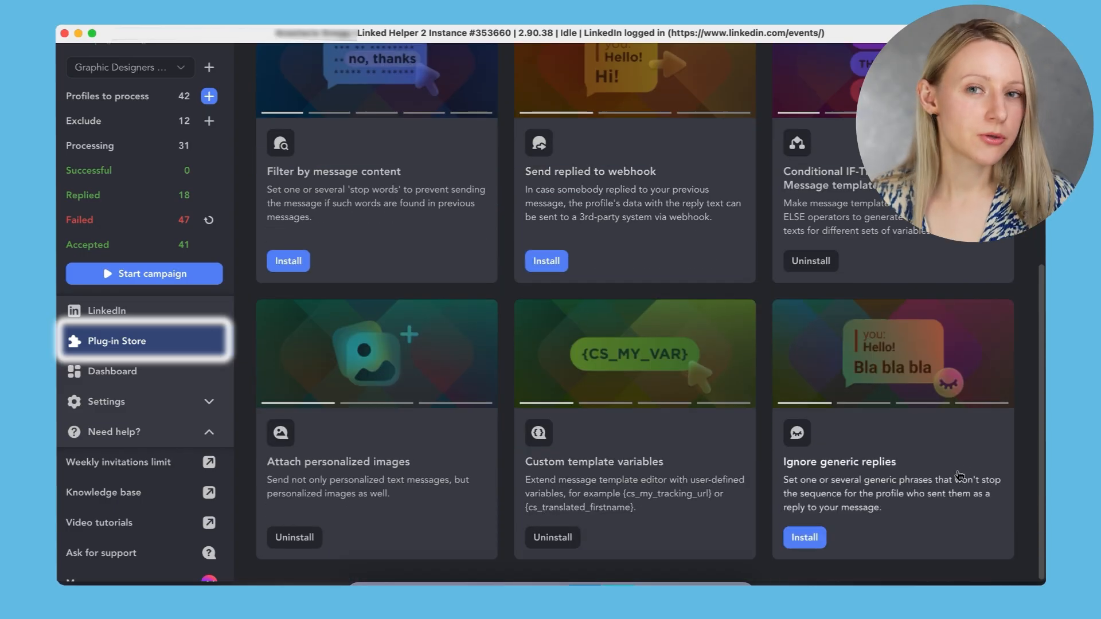
# Step: Review the screenshots and use cases of the Ignore generic replies plug-in, and close its details
pyautogui.click(958, 448)
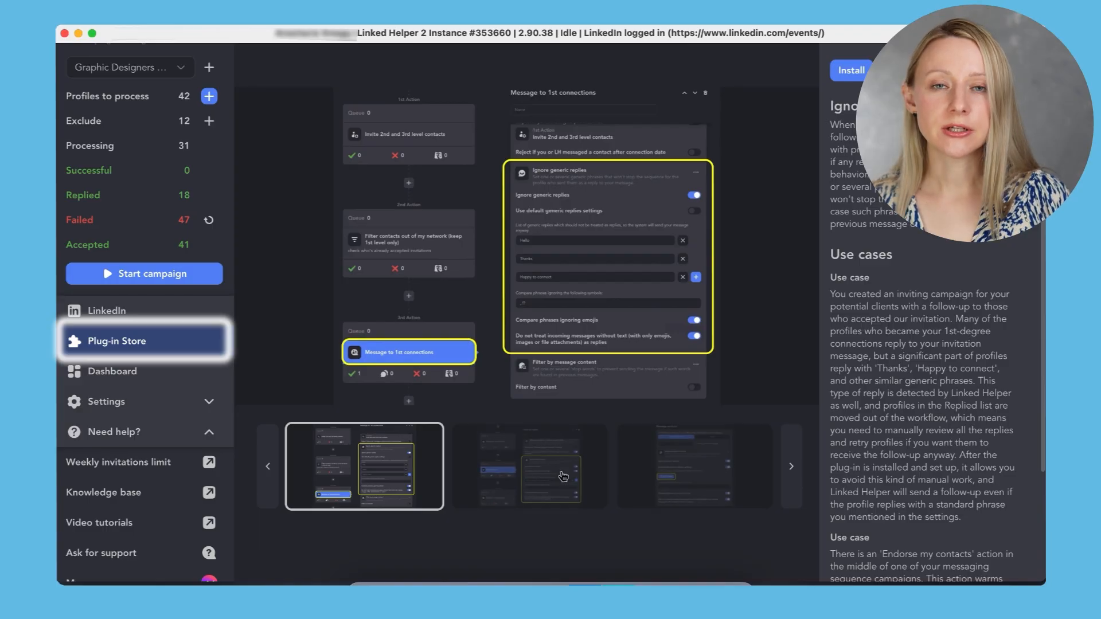
pyautogui.click(563, 476)
pyautogui.click(683, 450)
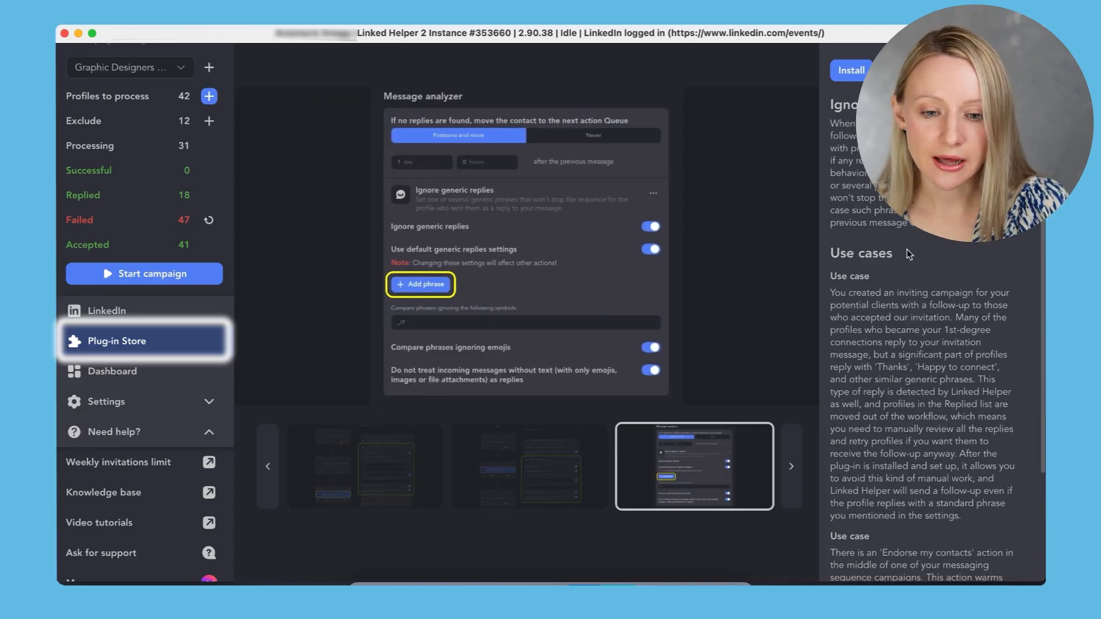
pyautogui.scroll(-3, 908, 252)
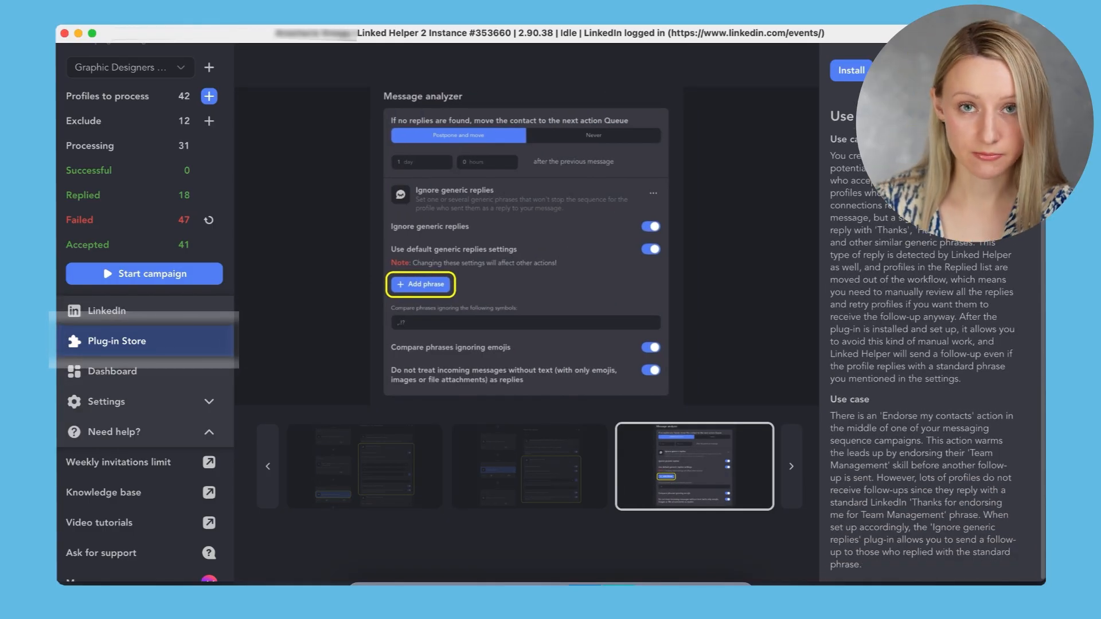
pyautogui.press('Escape')
# Step: Examine the overall dashboard's invited/accepted and messaged/replied charts and the list of campaigns available for filtering
pyautogui.click(173, 374)
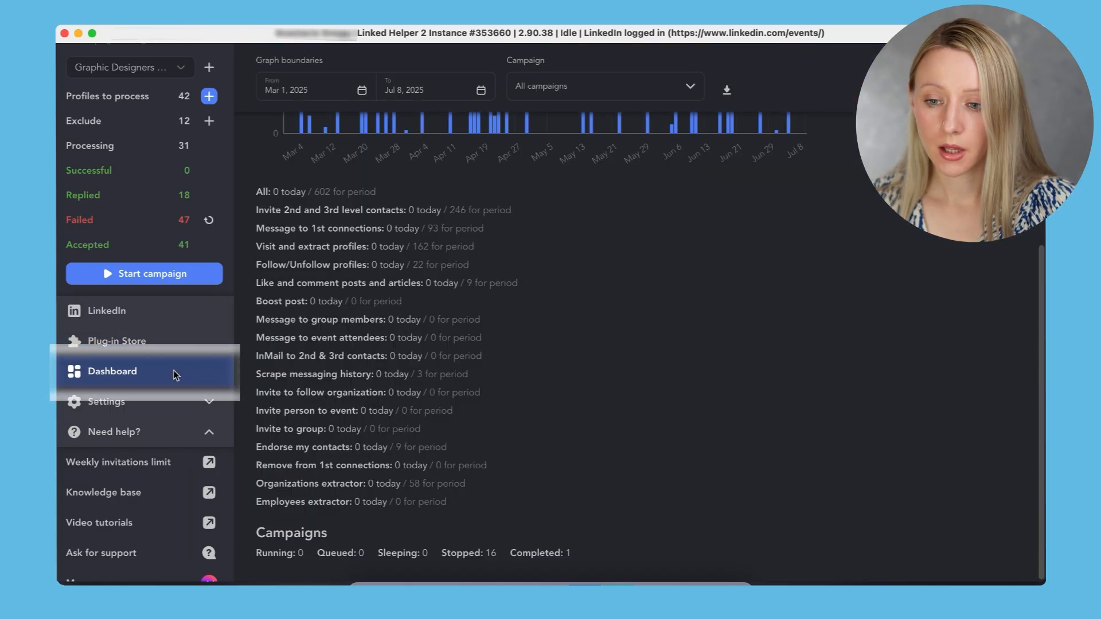
pyautogui.scroll(6, 577, 509)
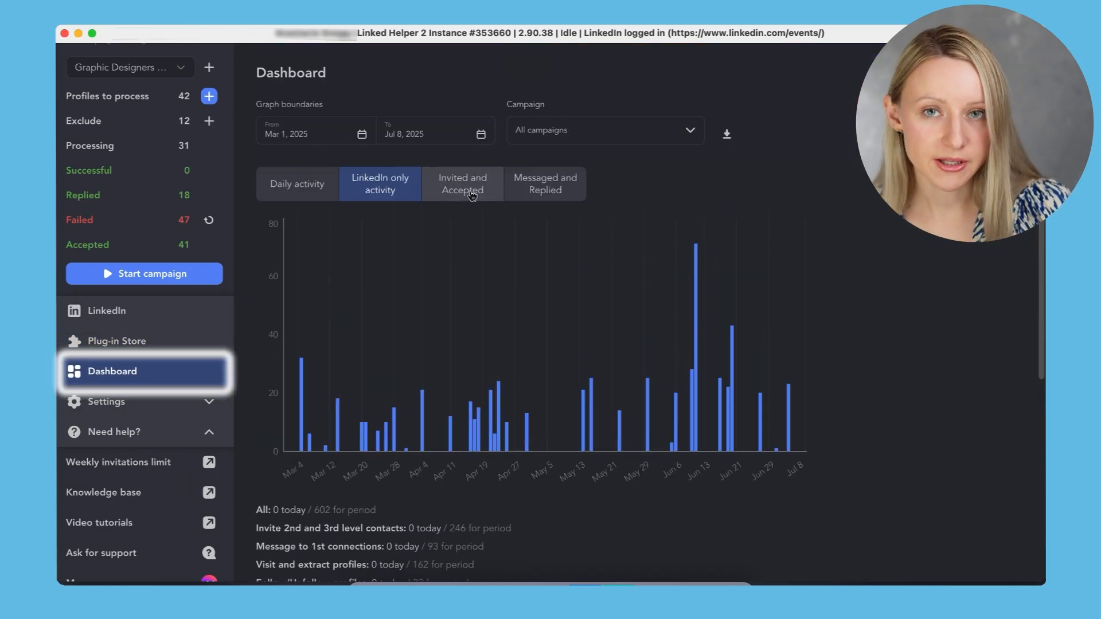
pyautogui.click(472, 195)
pyautogui.click(546, 184)
pyautogui.click(602, 130)
pyautogui.scroll(-3, 573, 229)
# Step: Set the dashboard graph's start date to Apr 1, 2025 and show the Invited and Accepted chart
pyautogui.click(338, 138)
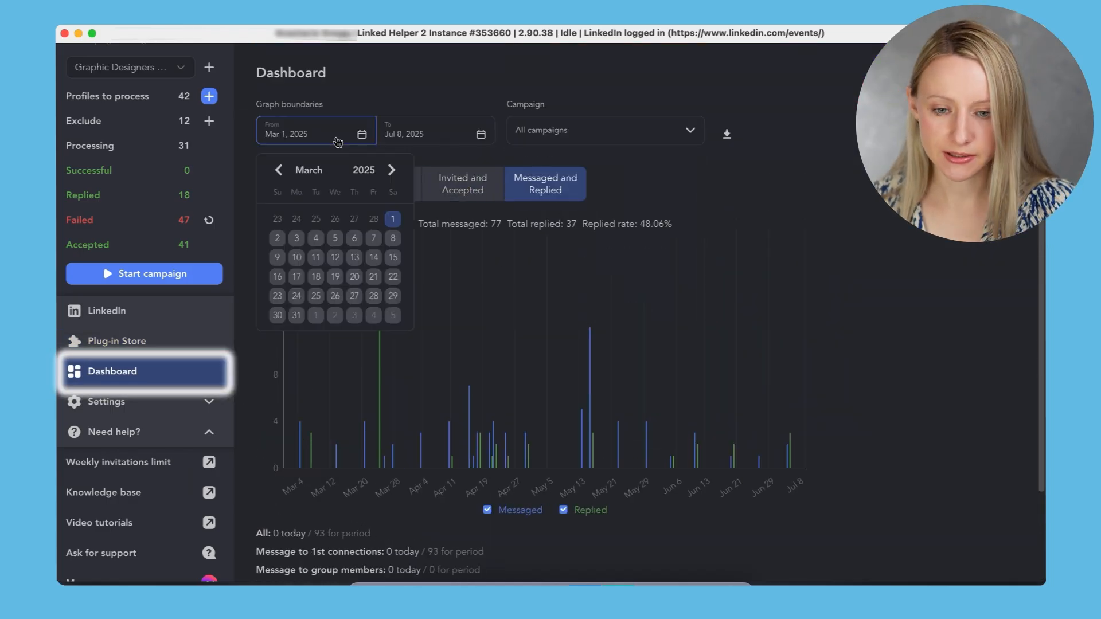
pyautogui.click(392, 169)
pyautogui.click(316, 218)
pyautogui.click(469, 195)
# Step: Examine the limits configured for the individual actions in the settings
pyautogui.click(208, 401)
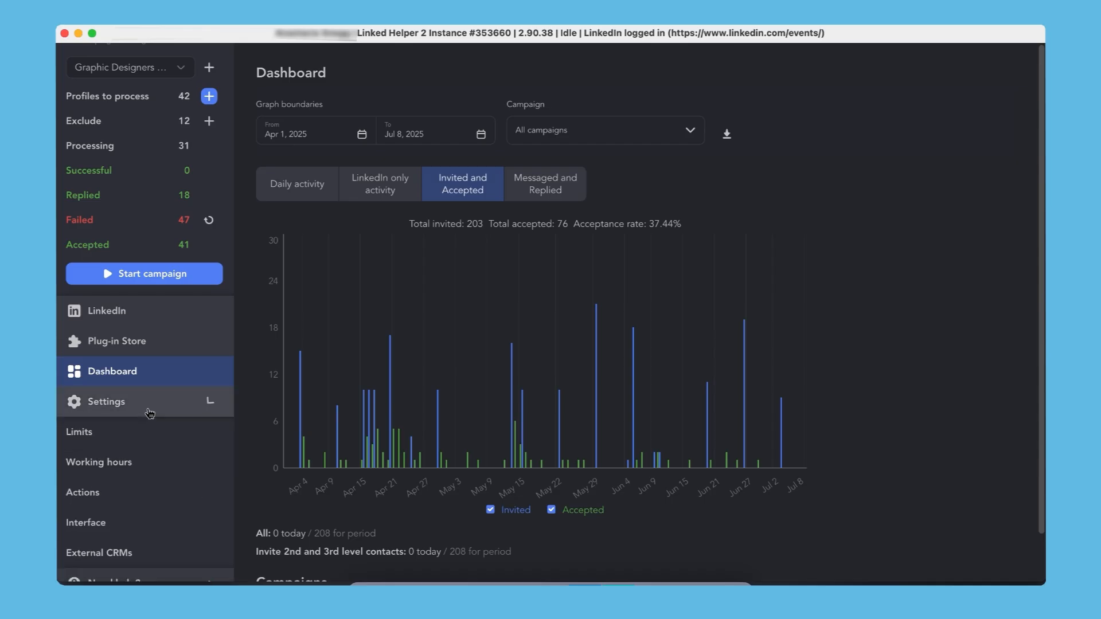
pyautogui.click(147, 413)
pyautogui.scroll(-3, 442, 252)
pyautogui.scroll(-2, 443, 249)
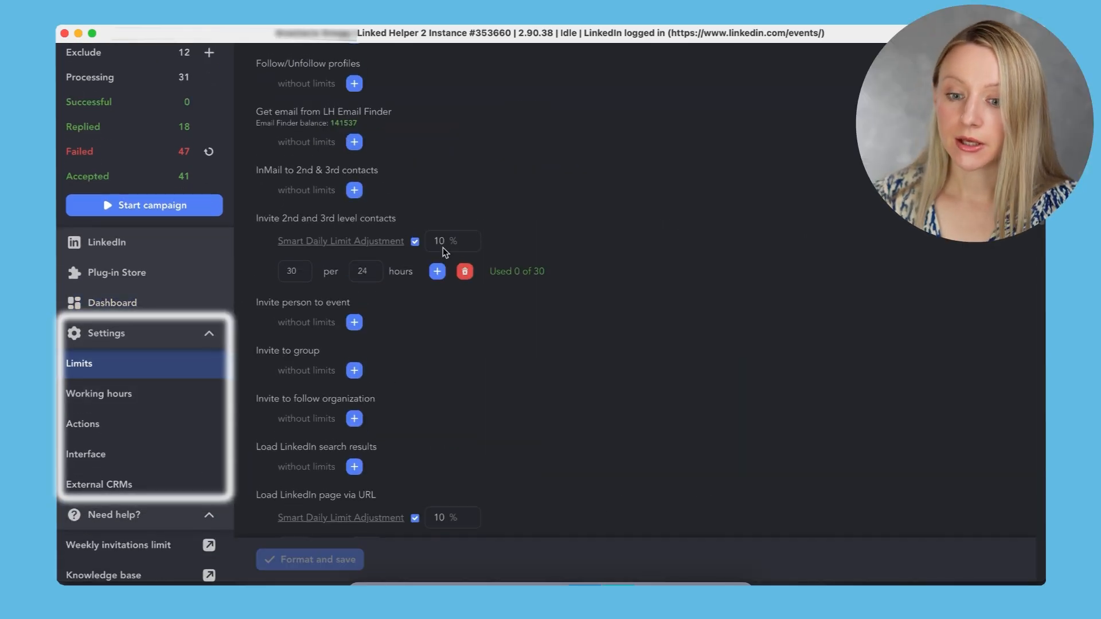
pyautogui.scroll(5, 447, 218)
pyautogui.scroll(-1, 452, 191)
# Step: Add a custom time range row for Monday in the working hours settings
pyautogui.scroll(-3, 452, 187)
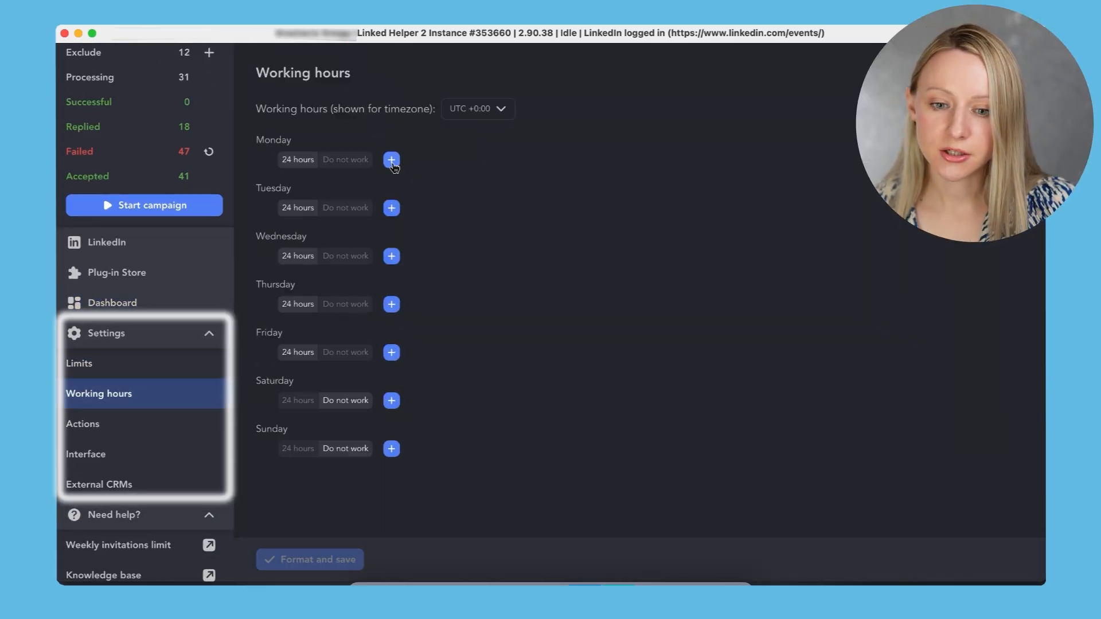
pyautogui.click(392, 160)
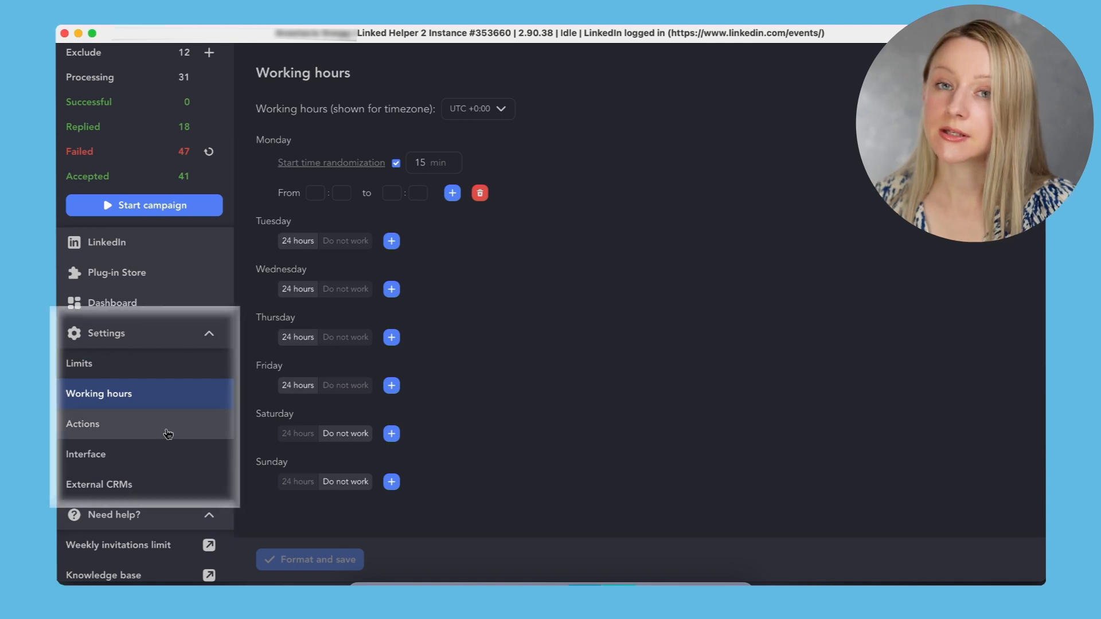
# Step: View the Hubspot CRM configuration in the external CRM default settings
pyautogui.click(167, 453)
pyautogui.click(195, 492)
pyautogui.click(493, 123)
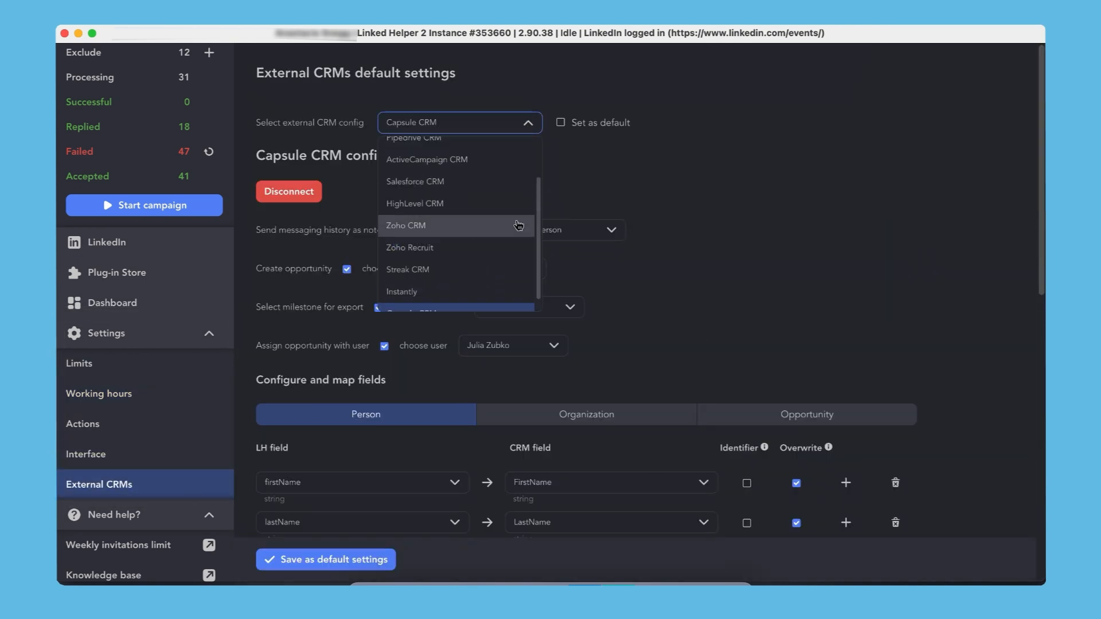
pyautogui.click(516, 201)
# Step: Send a question about archiving a campaign in the Linked Helper support chat and check the reply
pyautogui.scroll(-3, 160, 365)
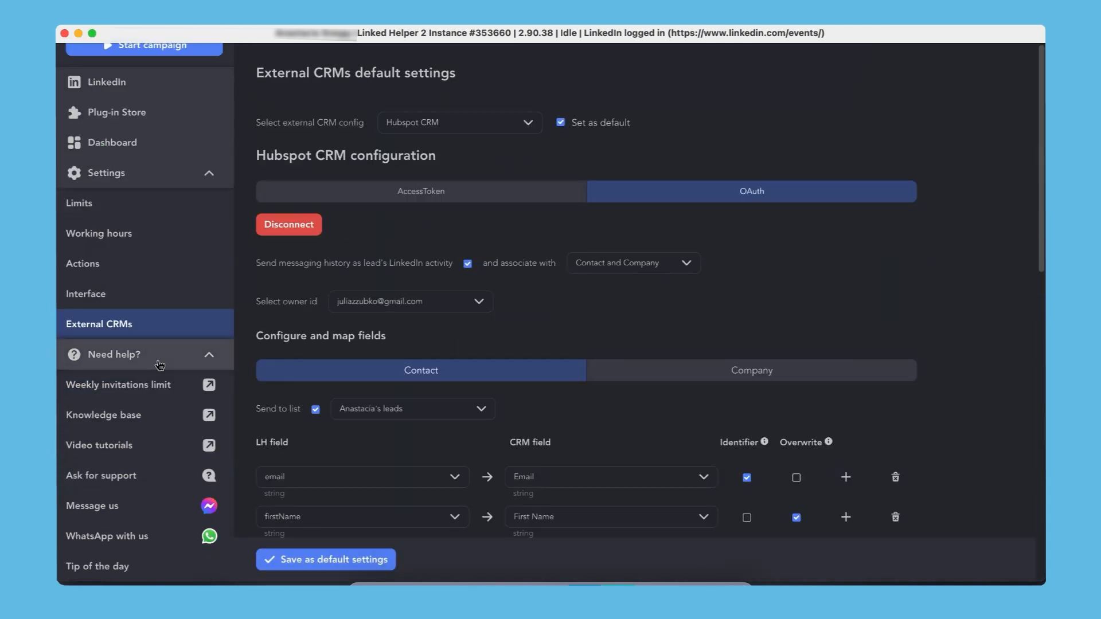
pyautogui.click(152, 480)
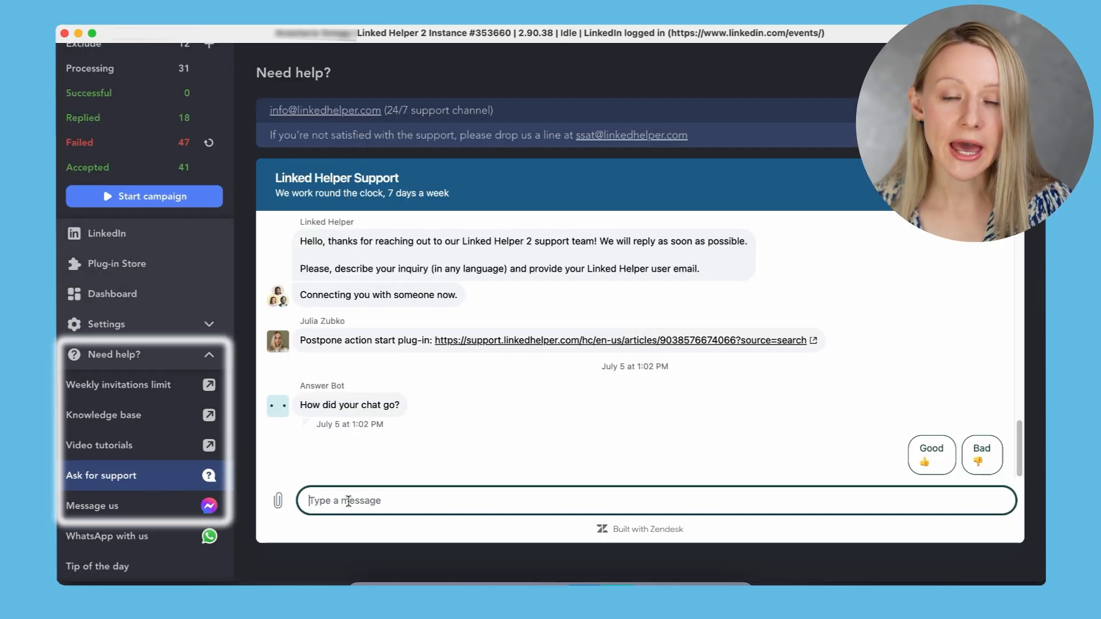
pyautogui.press('Return')
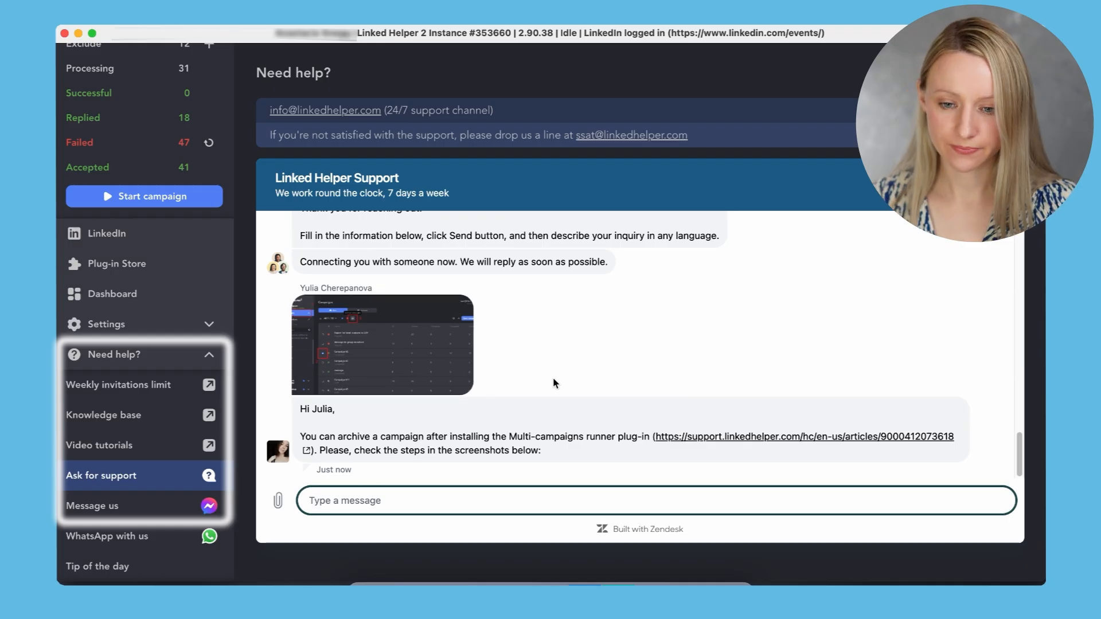
pyautogui.click(423, 440)
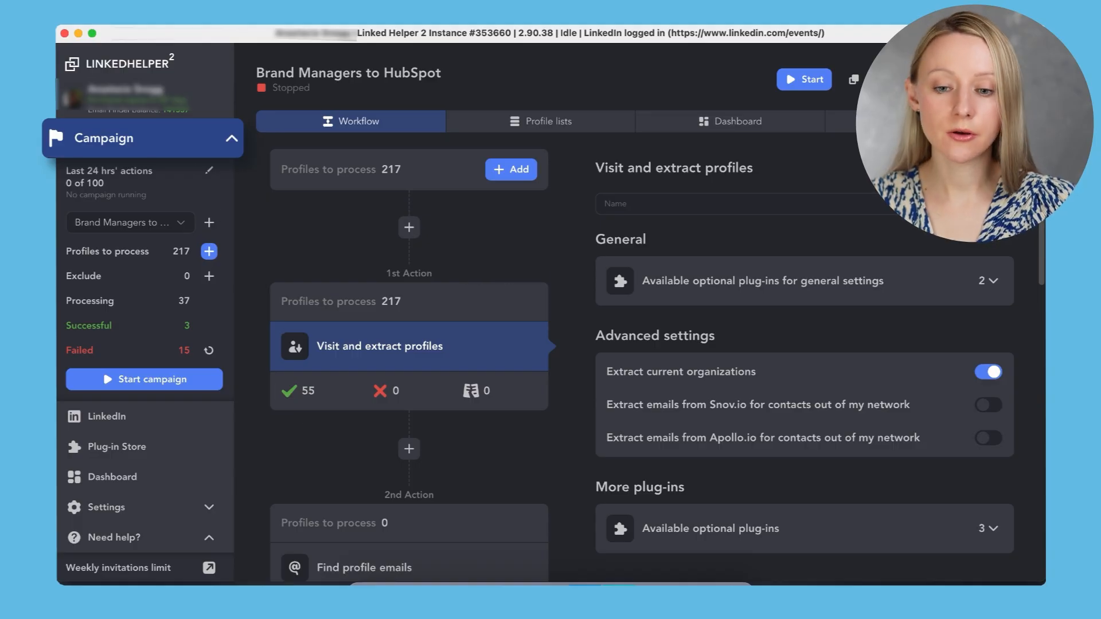
# Step: Switch the current campaign to Graphic Designers Outreach
pyautogui.click(127, 222)
pyautogui.scroll(-3, 173, 266)
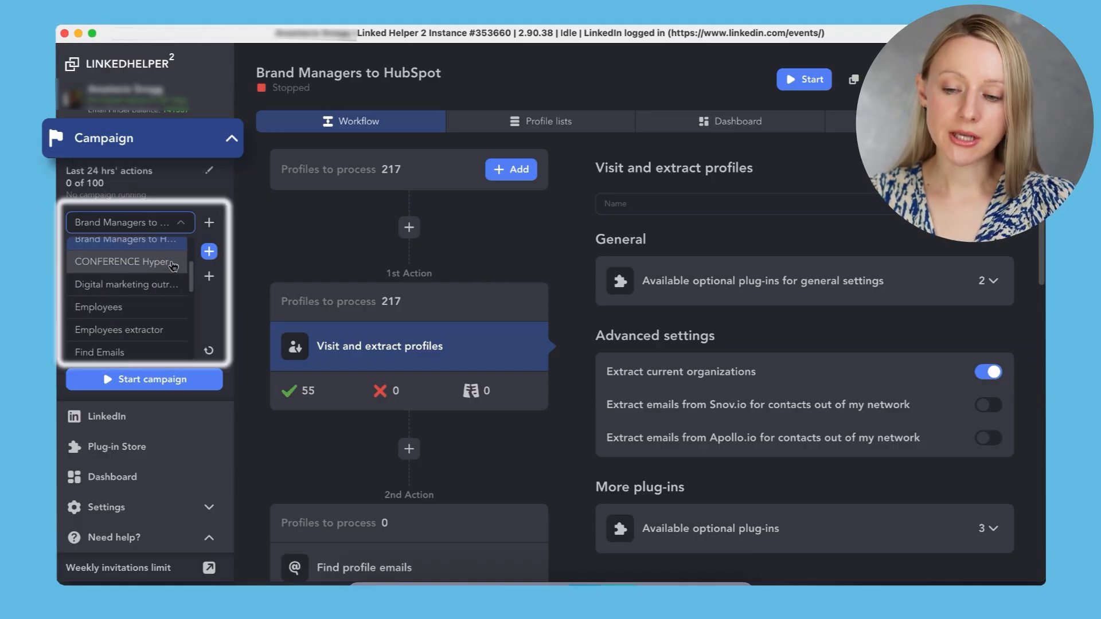
pyautogui.scroll(-2, 173, 266)
pyautogui.click(167, 282)
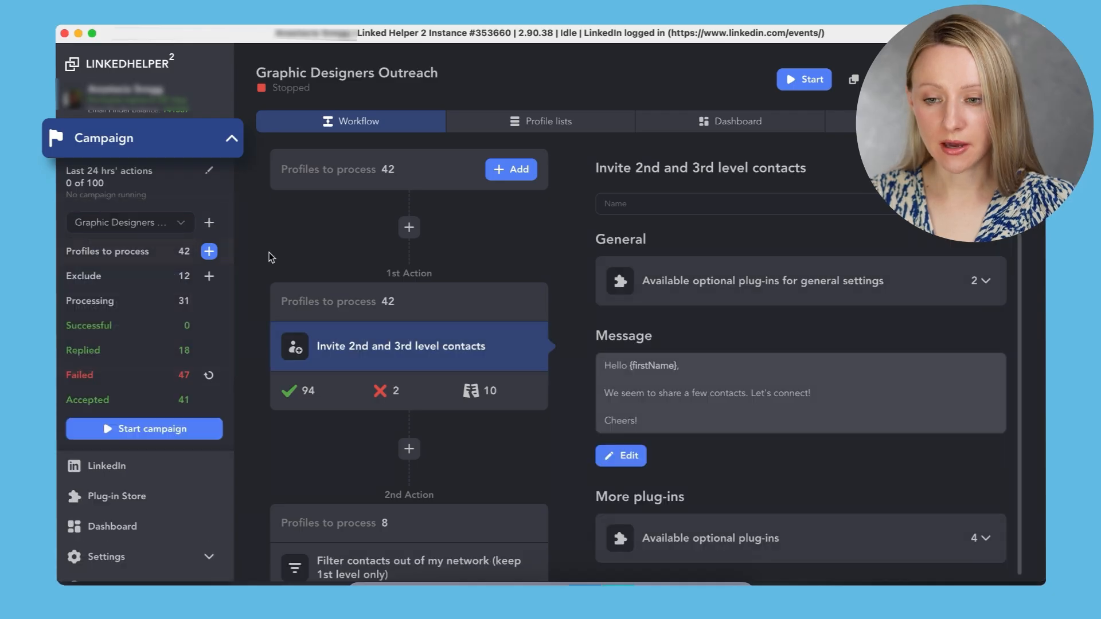
# Step: Install the Multi-campaign runner plug-in from the store's Campaigns category
pyautogui.click(170, 503)
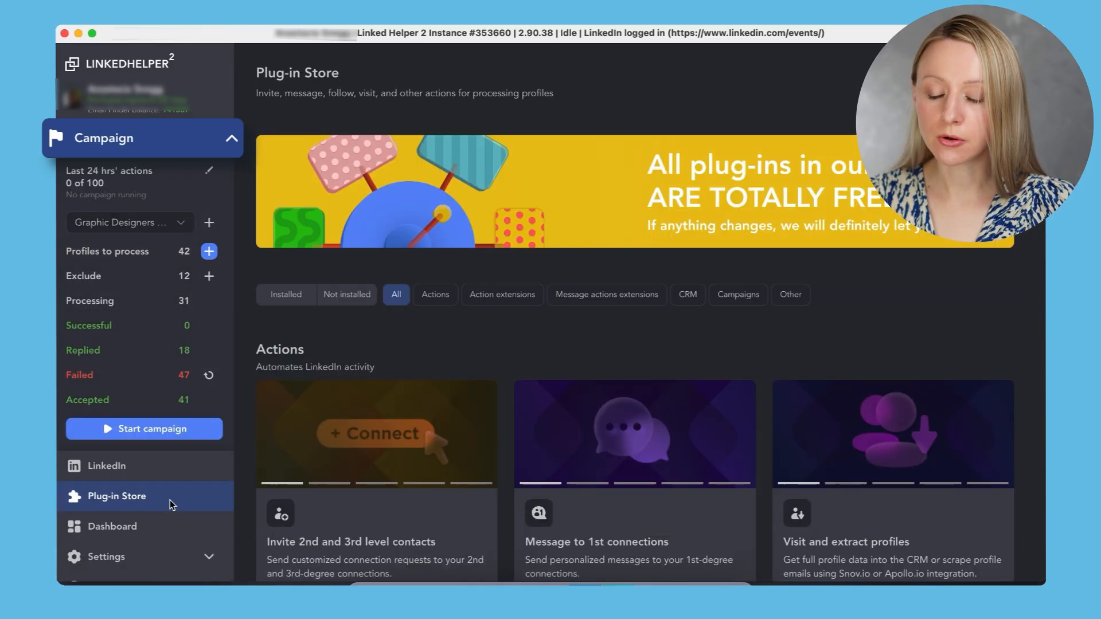
pyautogui.click(714, 297)
pyautogui.scroll(-6, 575, 322)
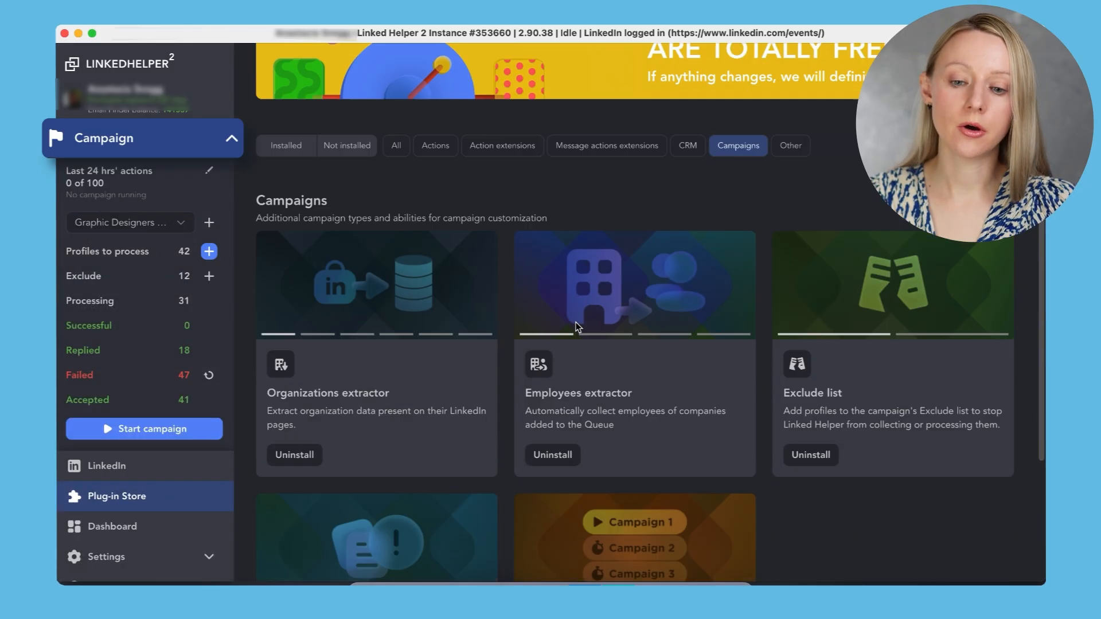
pyautogui.click(546, 543)
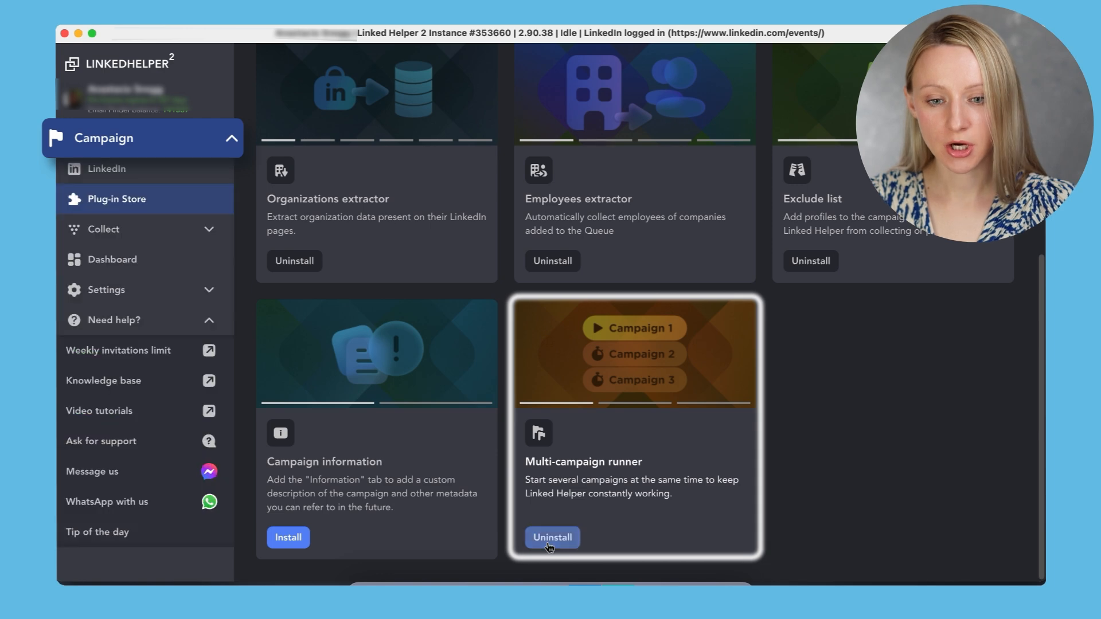
# Step: Look through the full list of campaigns on the Campaigns page
pyautogui.click(141, 139)
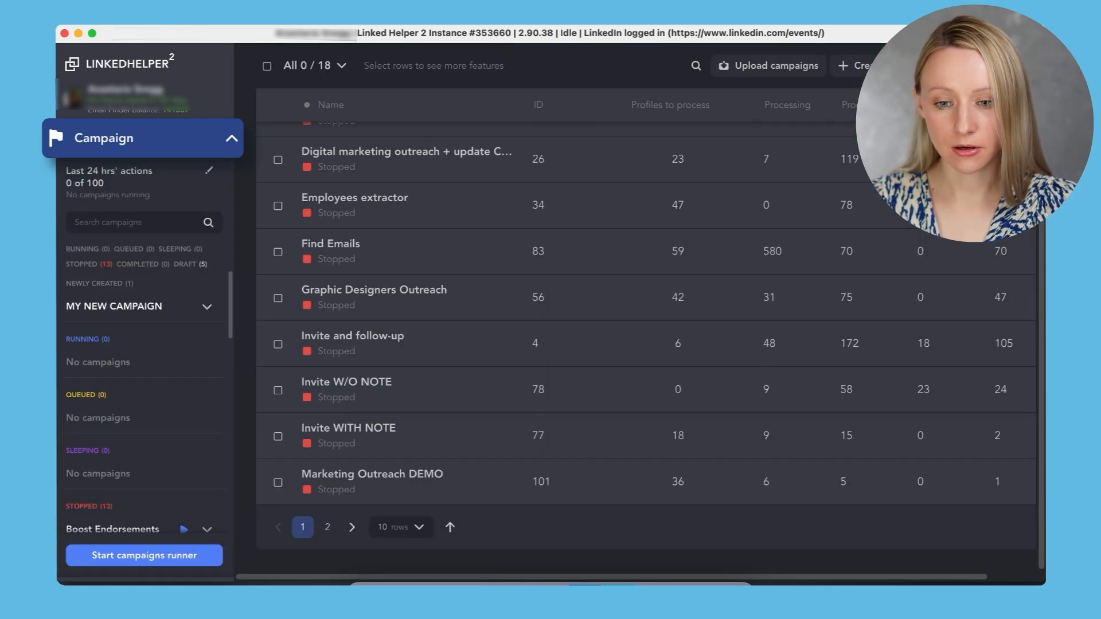
pyautogui.scroll(3, 418, 321)
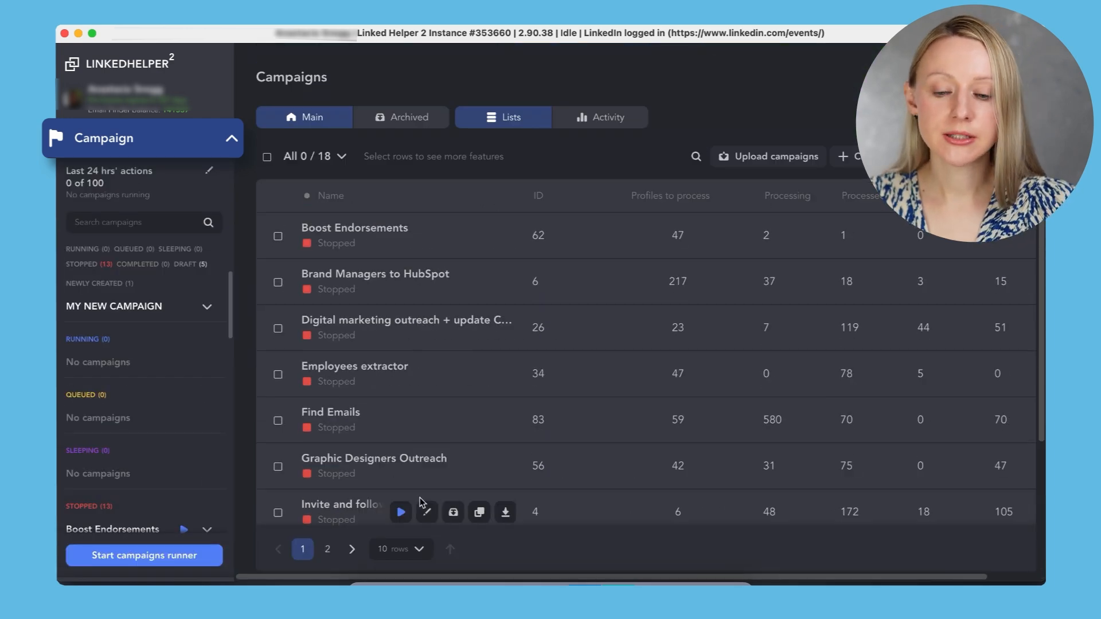
pyautogui.scroll(-5, 421, 506)
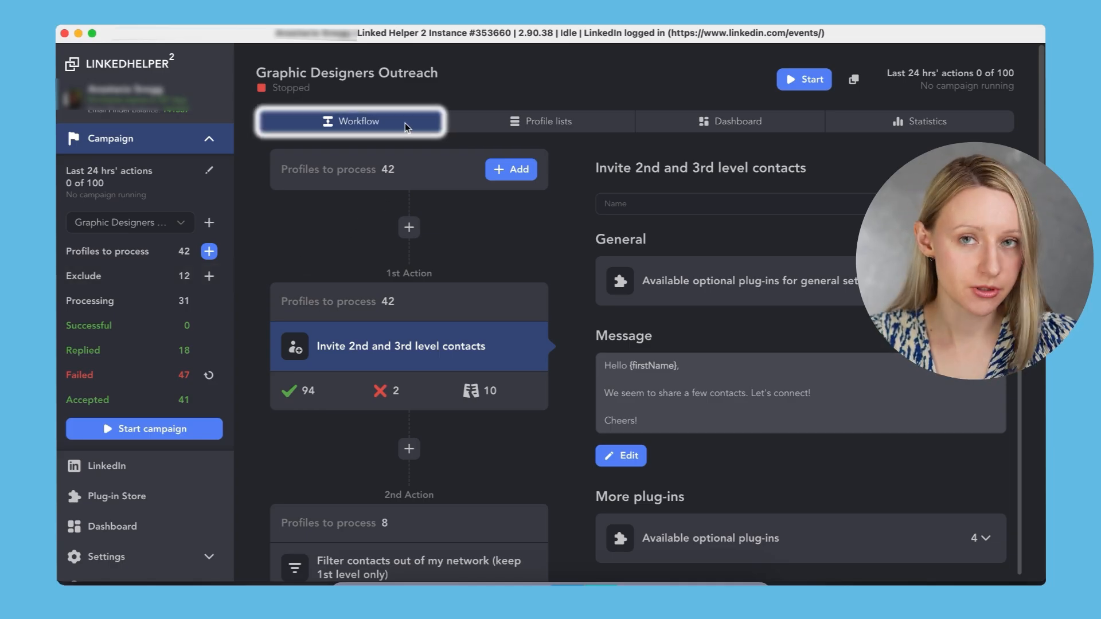
# Step: Review the Graphic Designers Outreach campaign's profiles to process, including page 4, and its dashboard and statistics
pyautogui.click(589, 125)
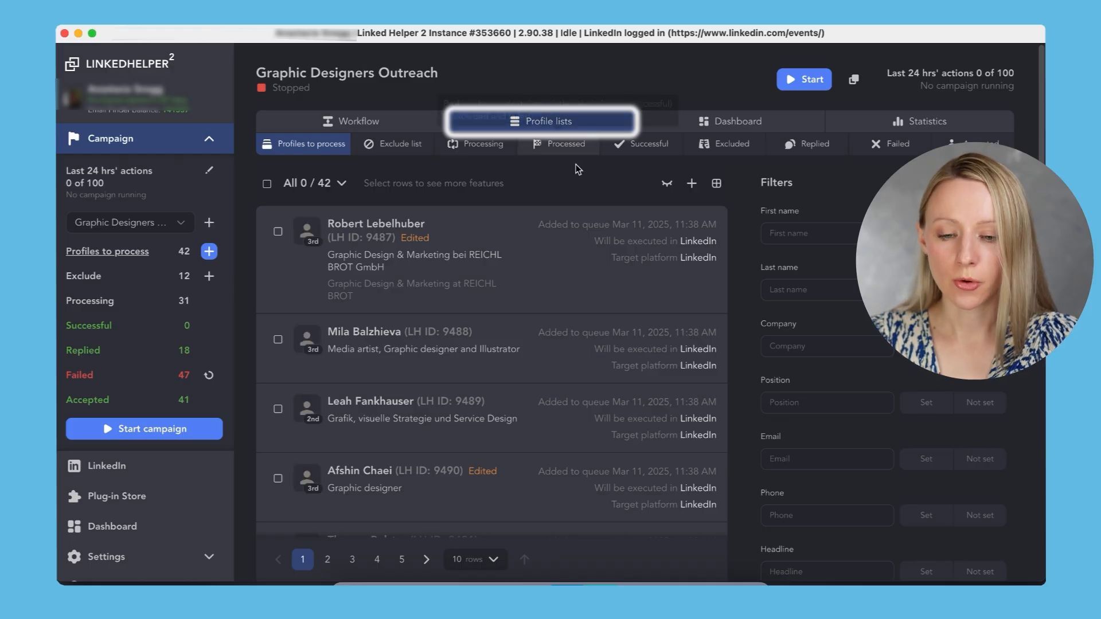
pyautogui.click(401, 559)
pyautogui.click(377, 391)
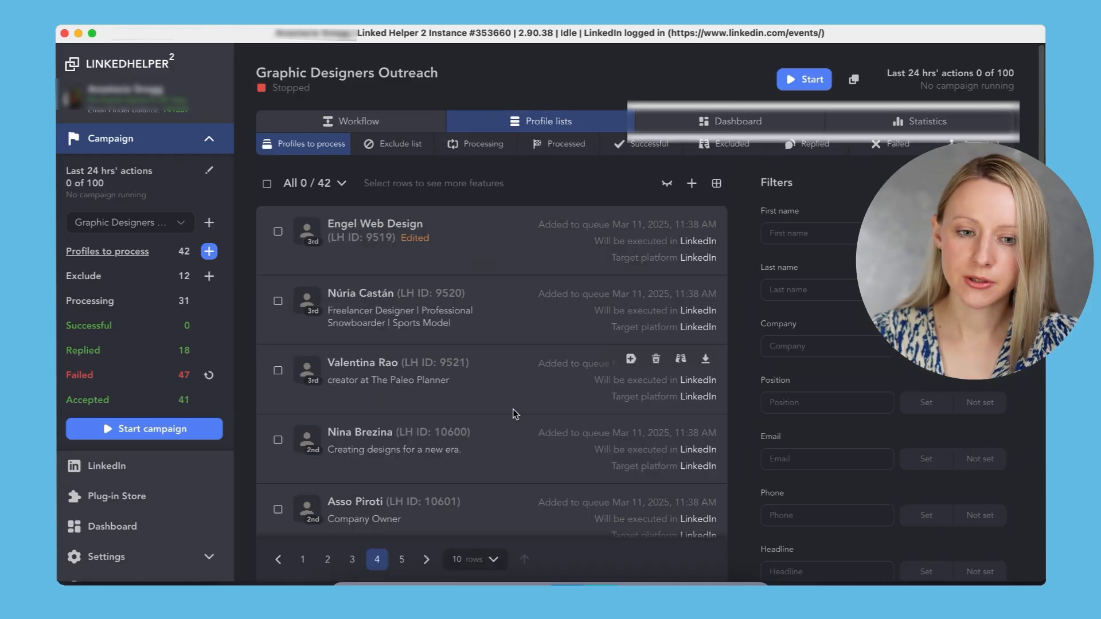
pyautogui.click(791, 119)
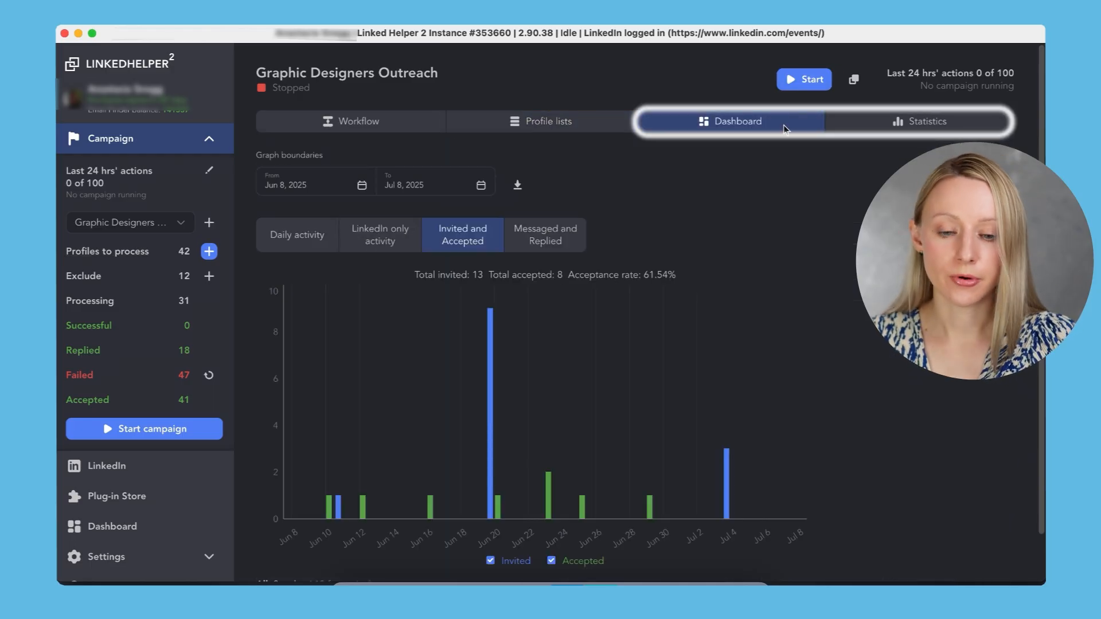
pyautogui.click(899, 126)
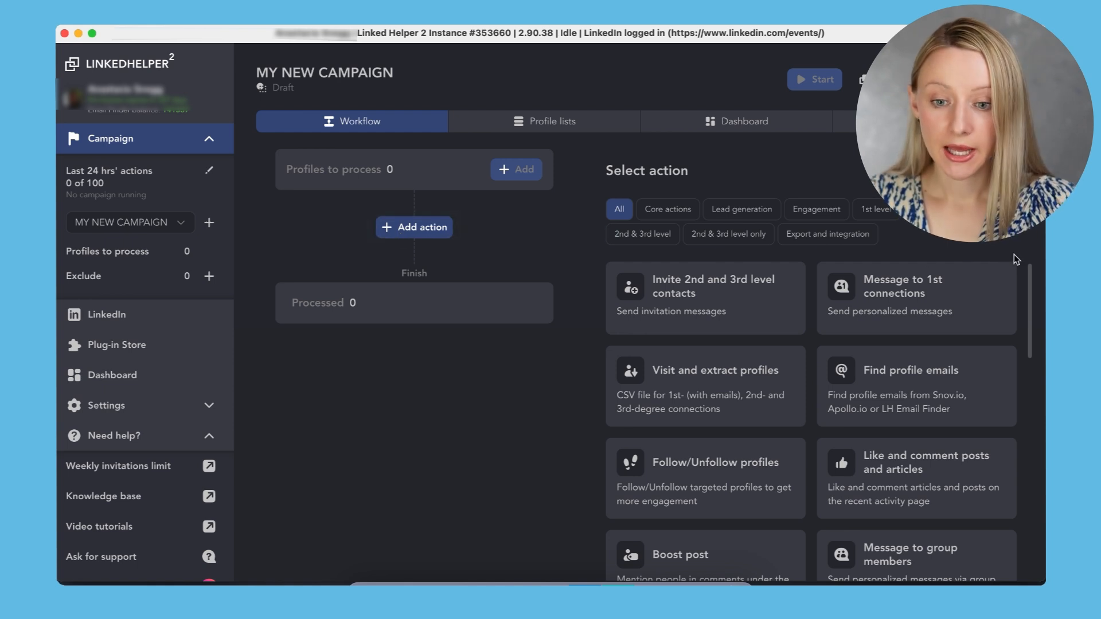
# Step: Browse all actions available for MY NEW CAMPAIGN's workflow and filter them to core actions
pyautogui.moveTo(769, 328)
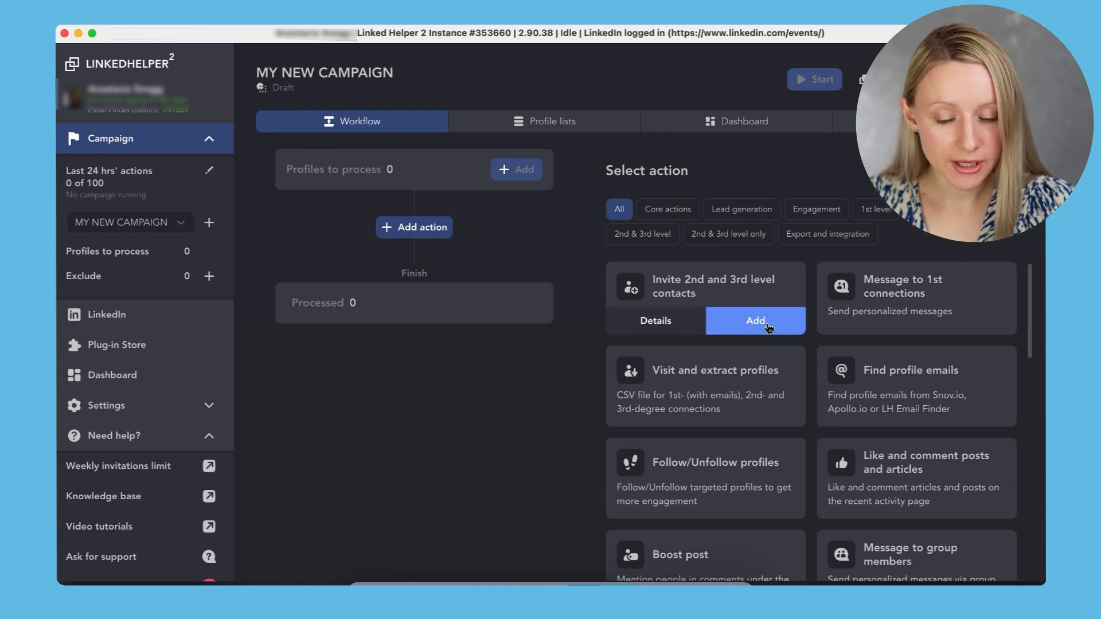
pyautogui.scroll(-3, 950, 320)
pyautogui.scroll(-3, 950, 330)
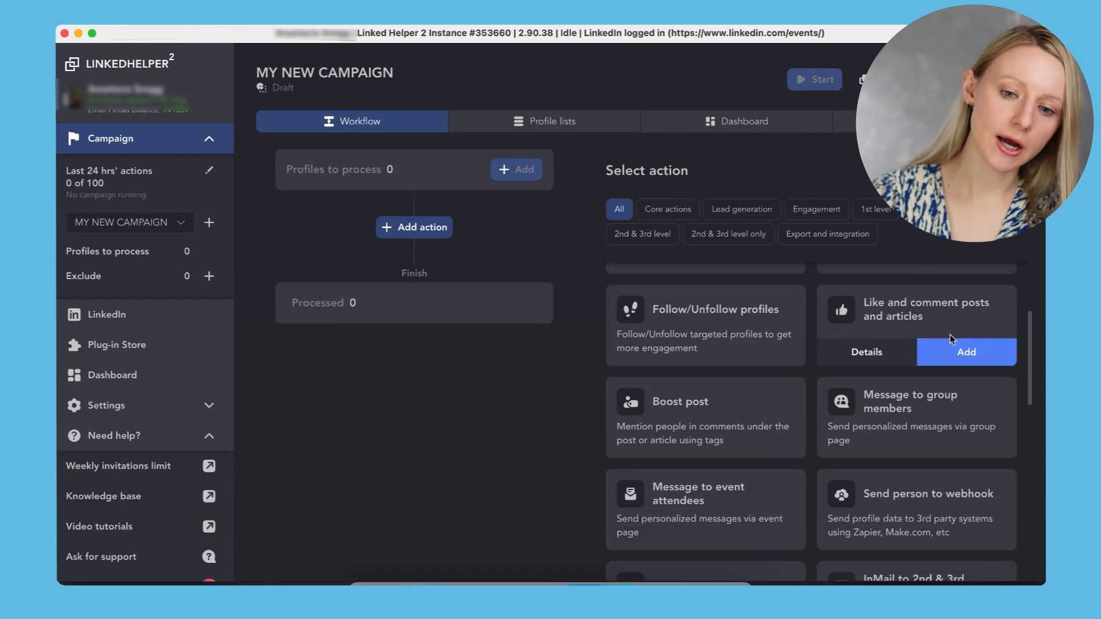
pyautogui.scroll(-7, 950, 336)
pyautogui.scroll(-10, 950, 339)
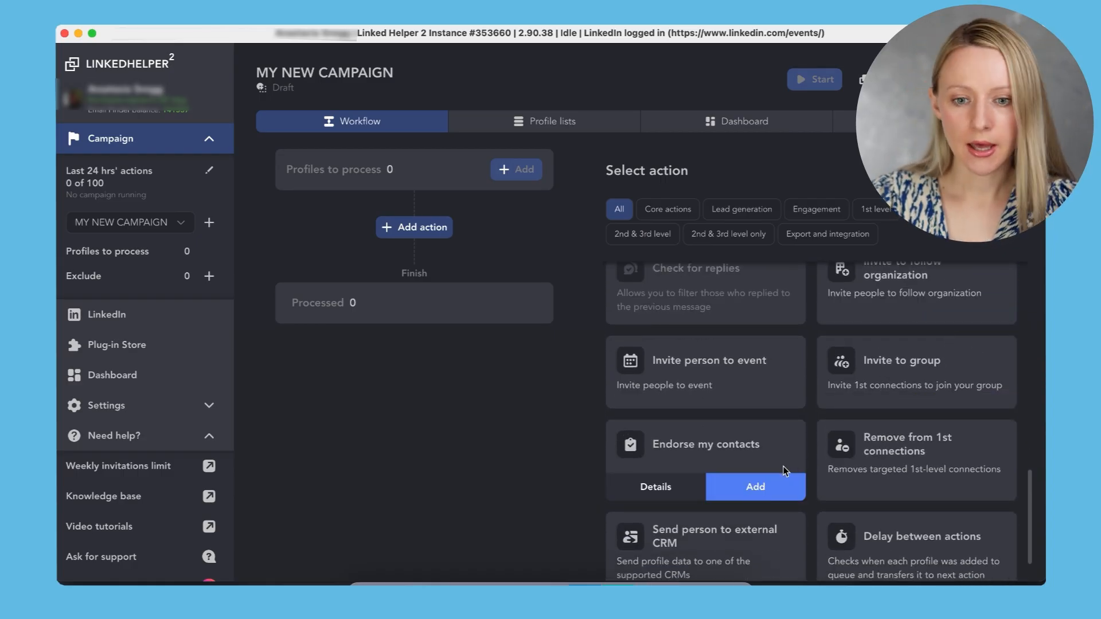
pyautogui.scroll(-2, 784, 466)
pyautogui.scroll(18, 783, 466)
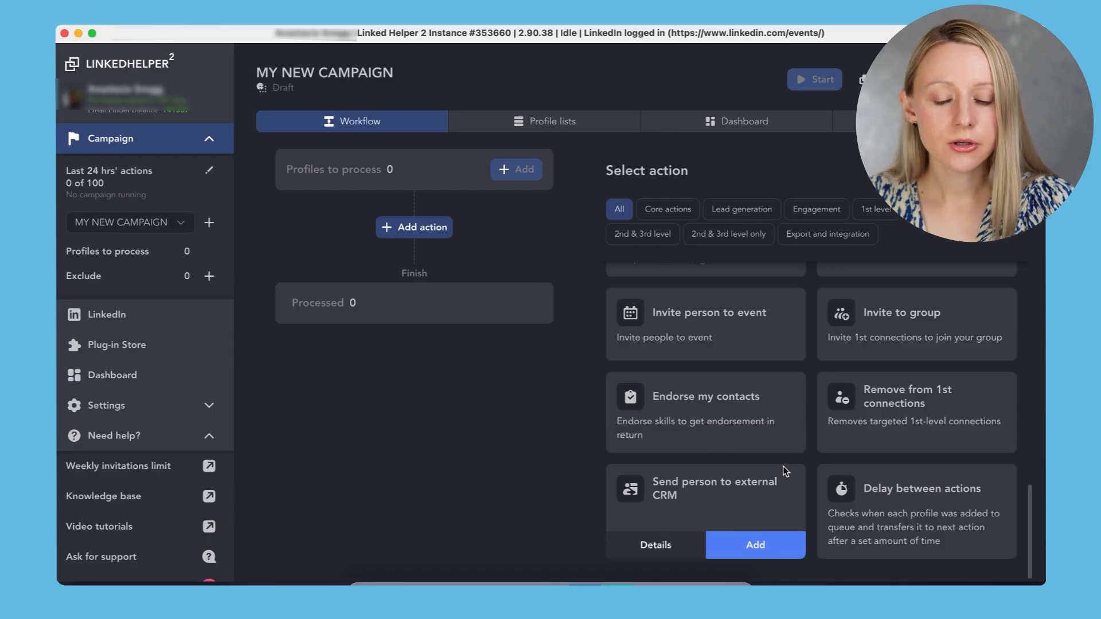
pyautogui.click(676, 217)
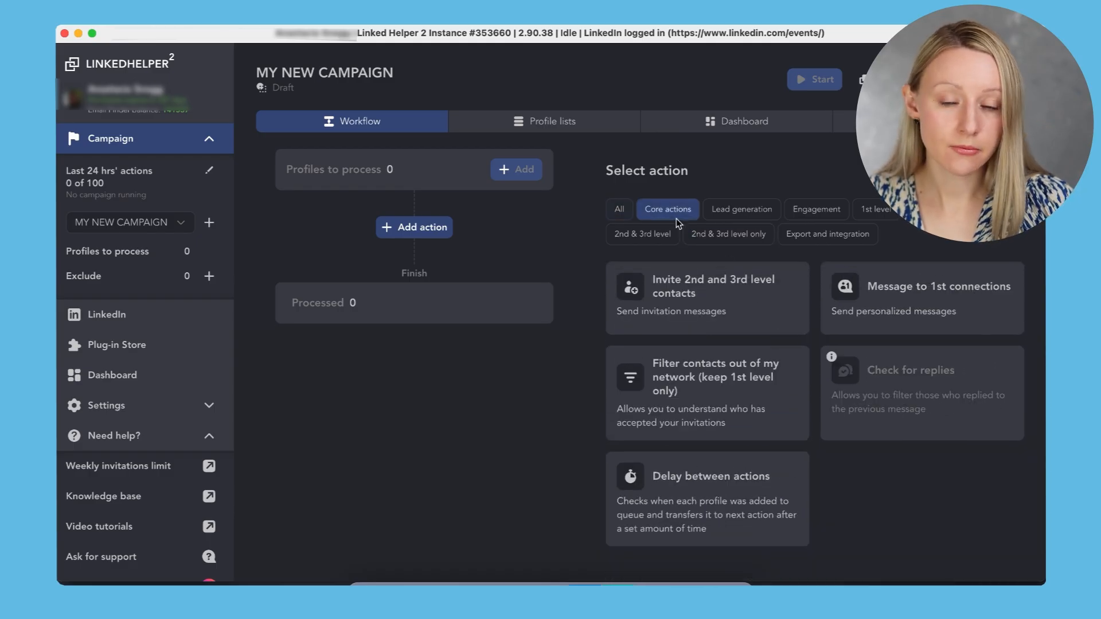
# Step: Filter the available actions to lead generation and engagement, and read the help article for the Boost post action
pyautogui.click(741, 210)
pyautogui.click(833, 213)
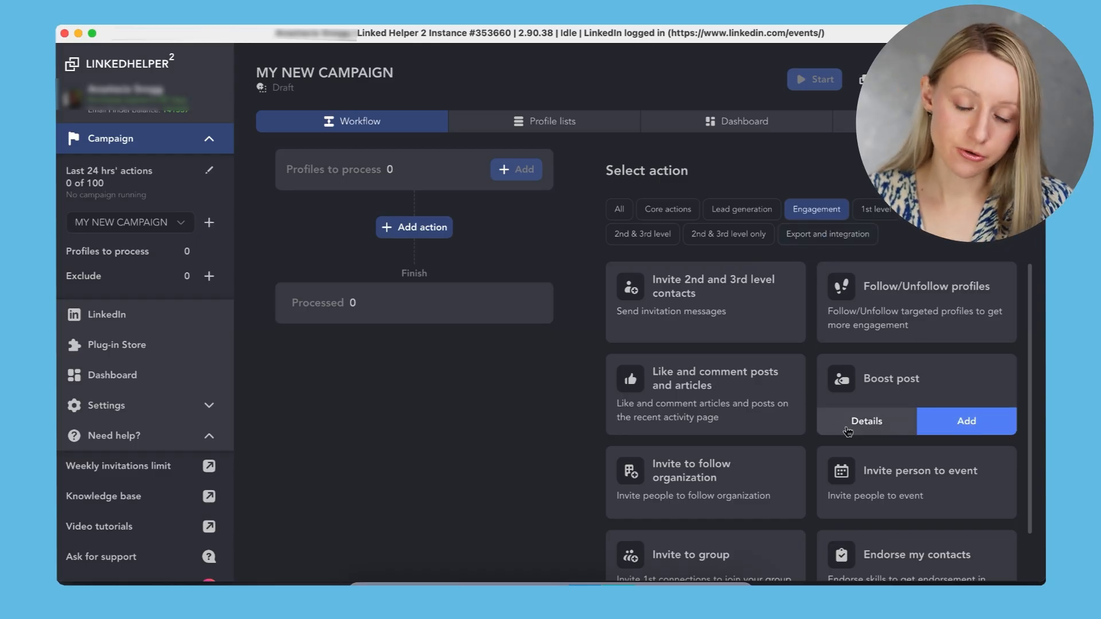
pyautogui.click(867, 422)
pyautogui.scroll(-15, 717, 382)
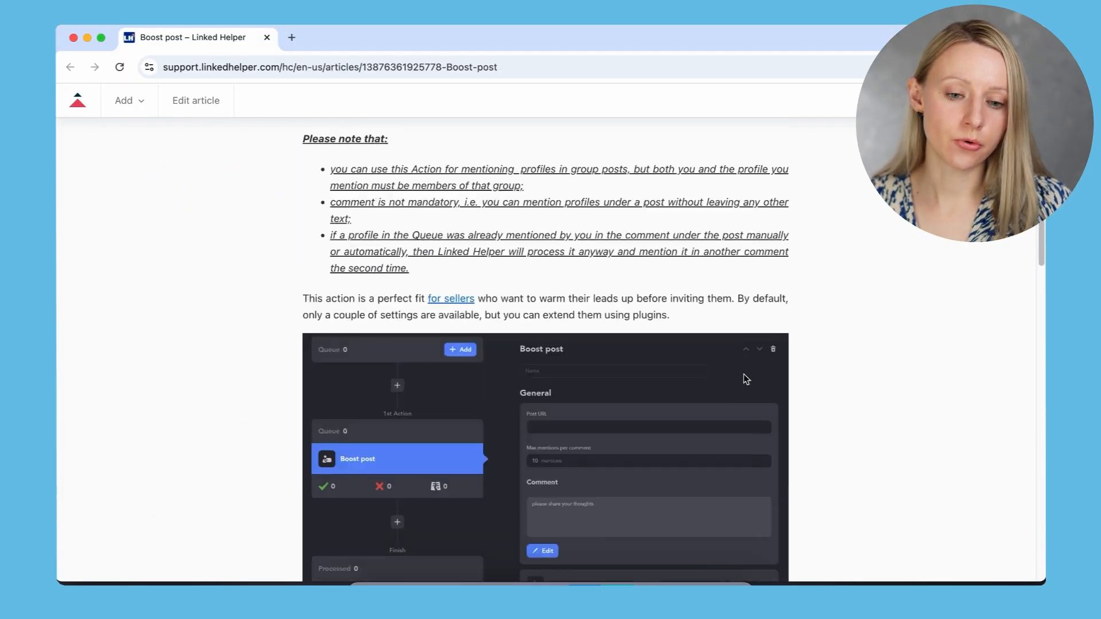
pyautogui.scroll(-3, 746, 379)
pyautogui.click(618, 580)
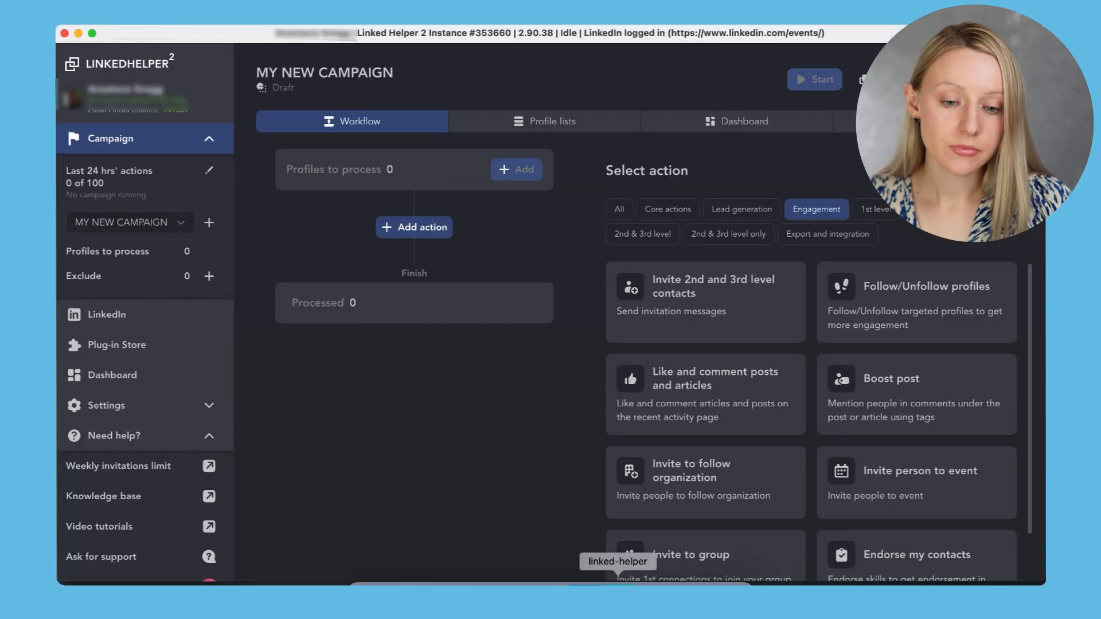
# Step: Add the Invite 2nd and 3rd level contacts action to MY NEW CAMPAIGN's workflow
pyautogui.moveTo(690, 341)
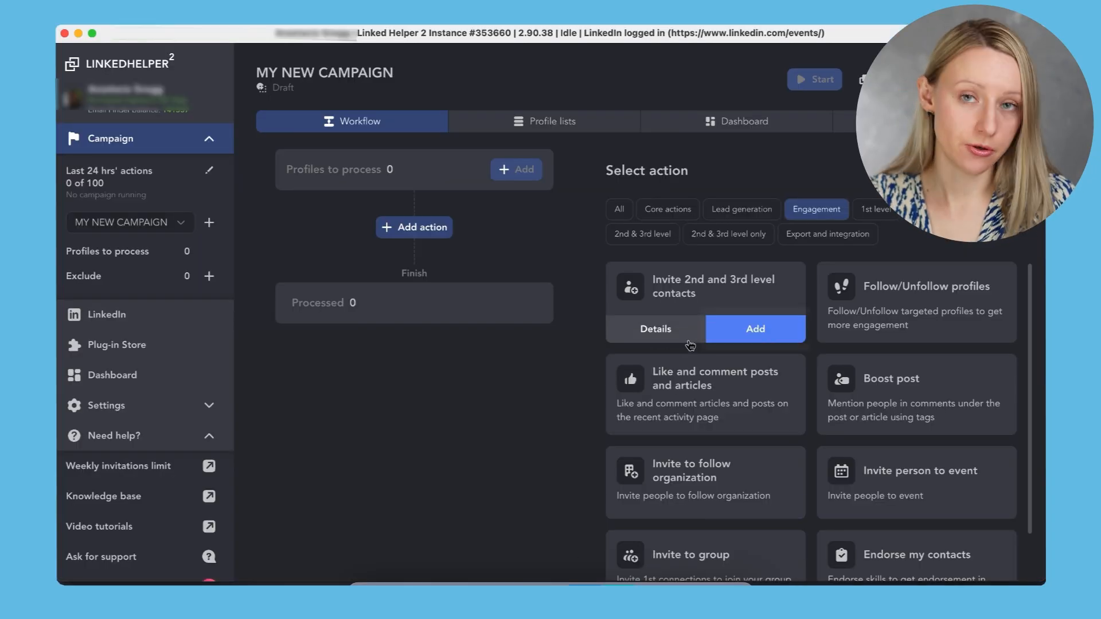
pyautogui.click(756, 329)
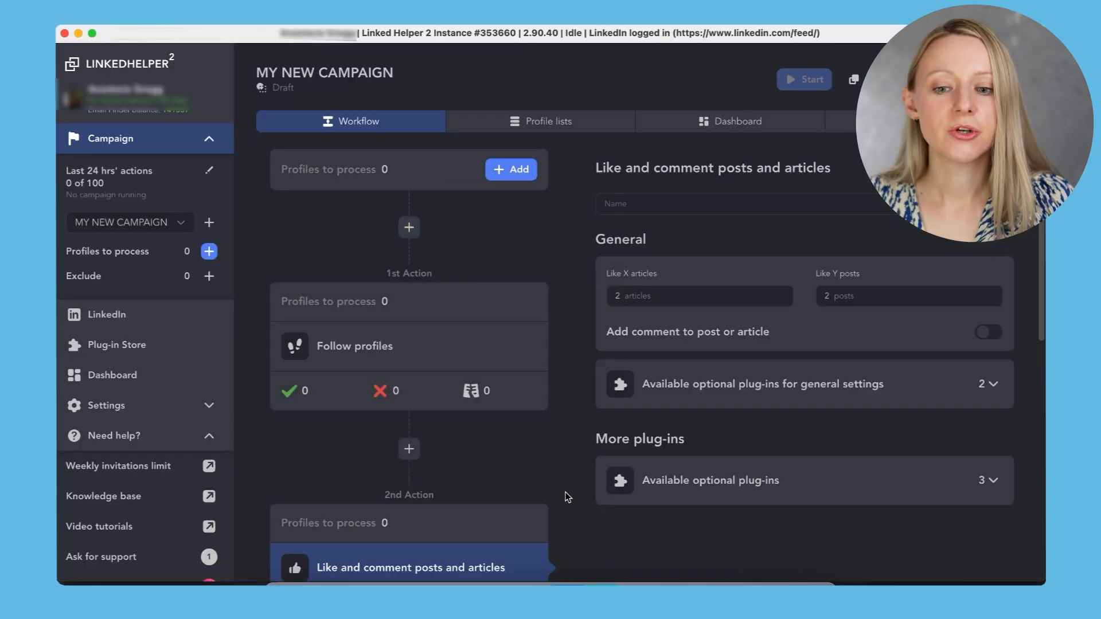
# Step: Look through the optional plug-ins available for the Follow profiles action, for both general settings and more plug-ins
pyautogui.click(432, 343)
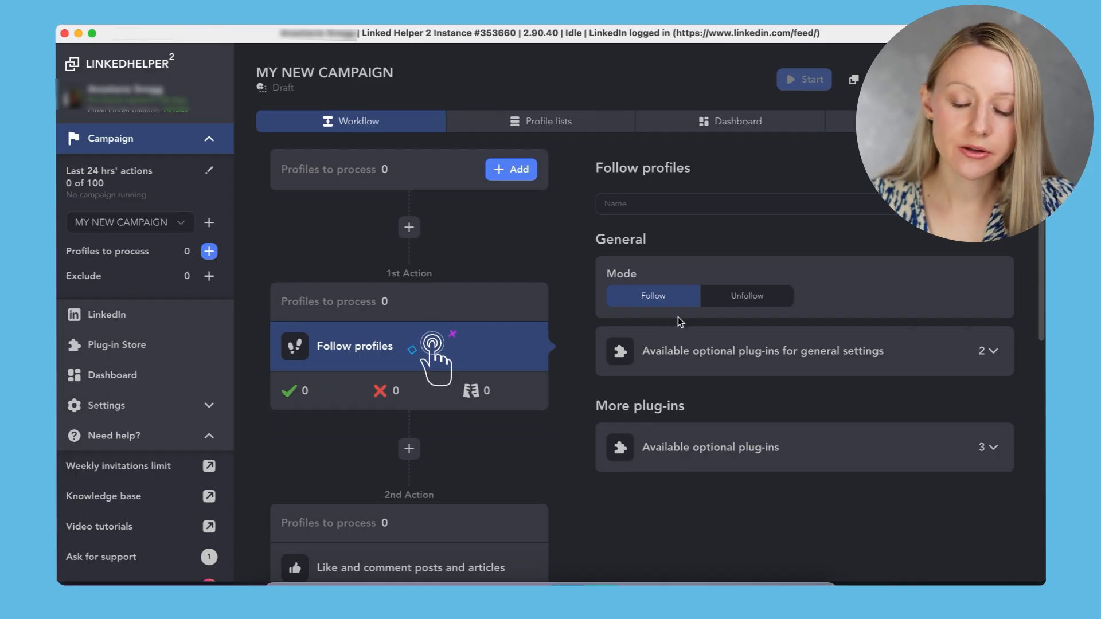
pyautogui.click(800, 353)
pyautogui.click(962, 358)
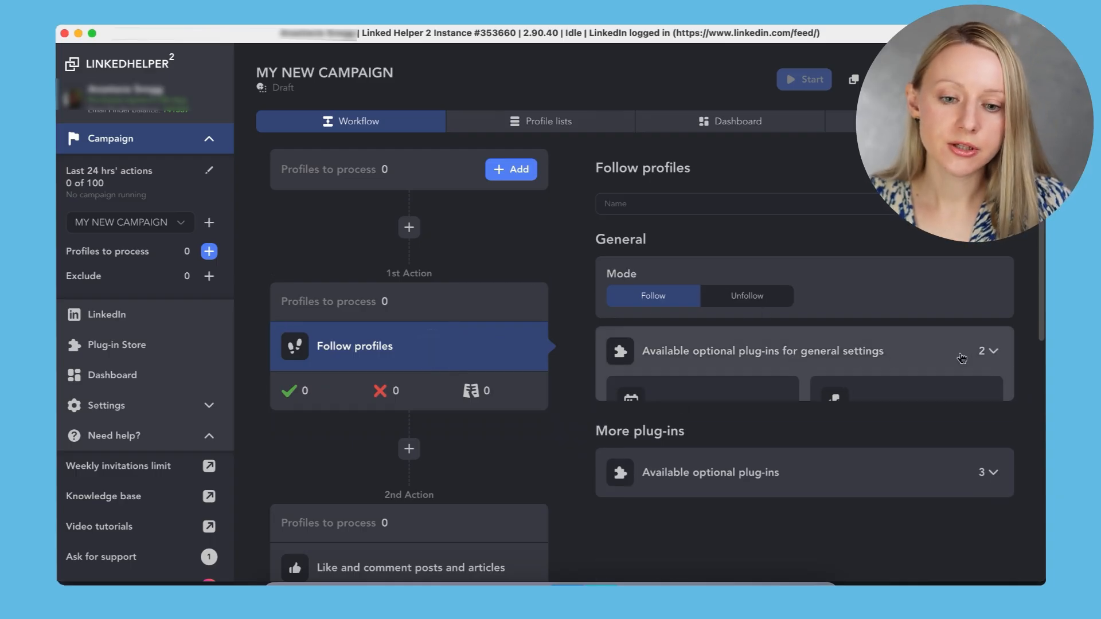
pyautogui.click(923, 445)
pyautogui.scroll(-3, 925, 440)
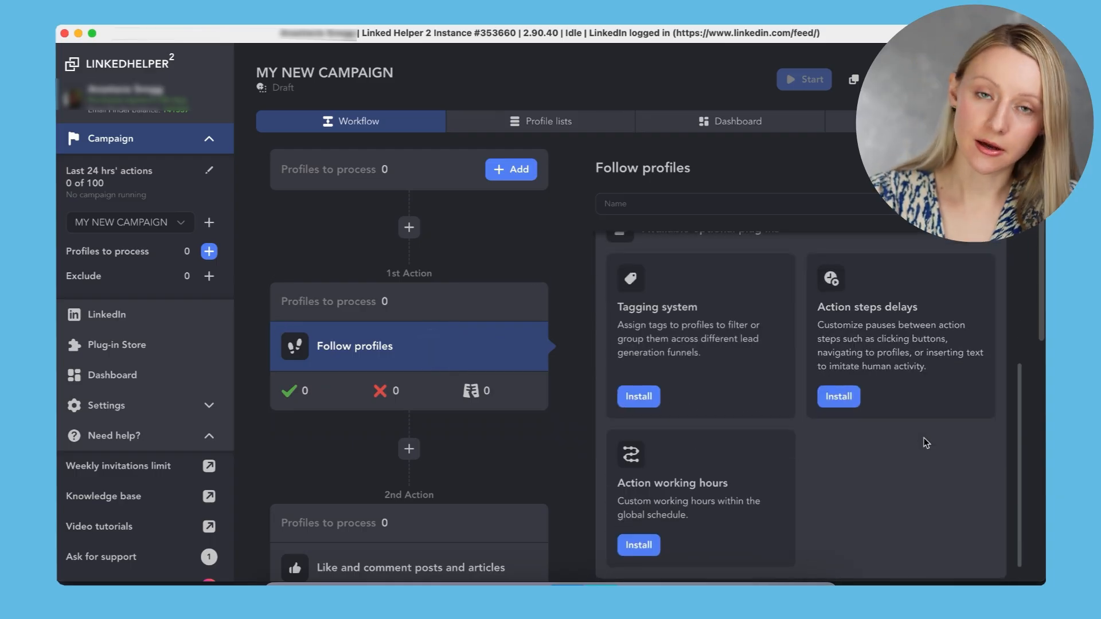
pyautogui.scroll(5, 924, 439)
pyautogui.click(846, 360)
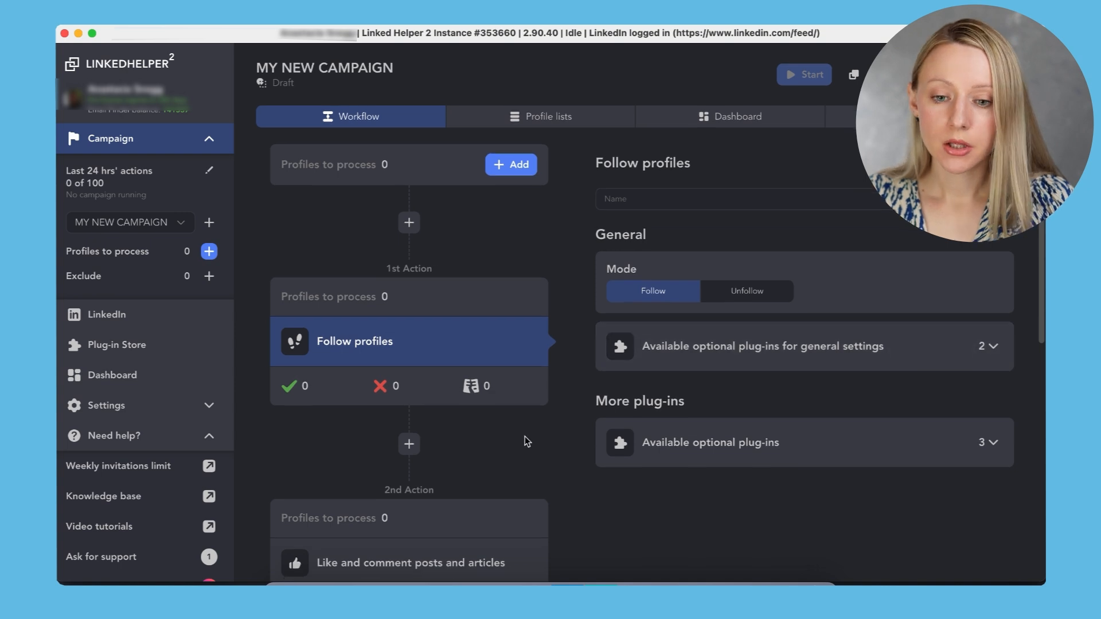
# Step: Move the Like and comment posts and articles action up, ahead of Follow profiles in the workflow
pyautogui.scroll(-3, 524, 436)
pyautogui.moveTo(536, 338)
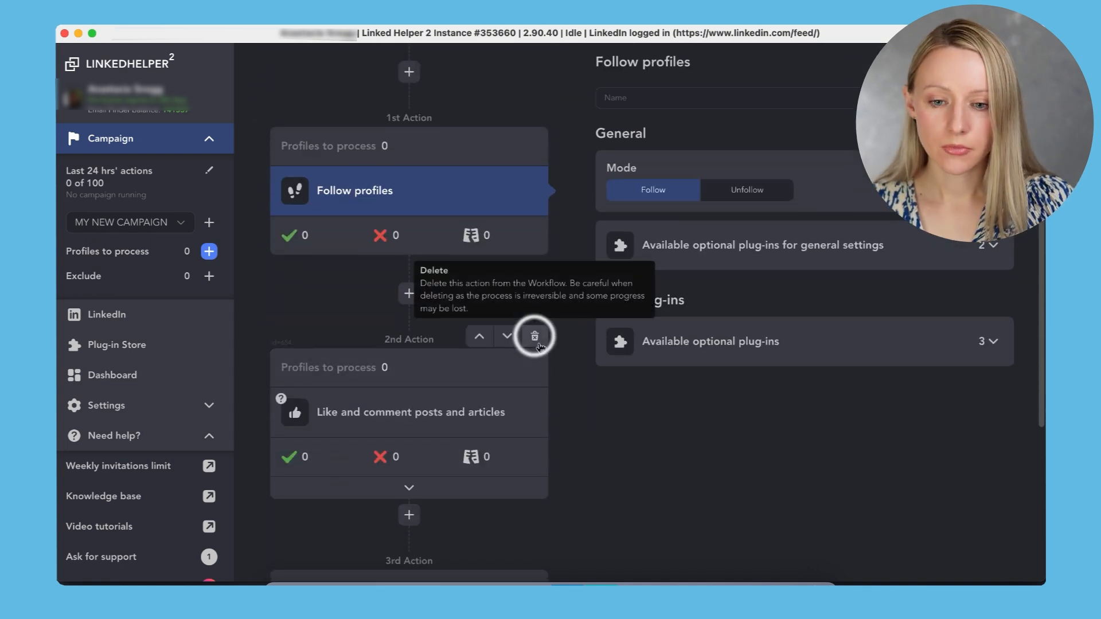
pyautogui.click(480, 338)
pyautogui.click(482, 340)
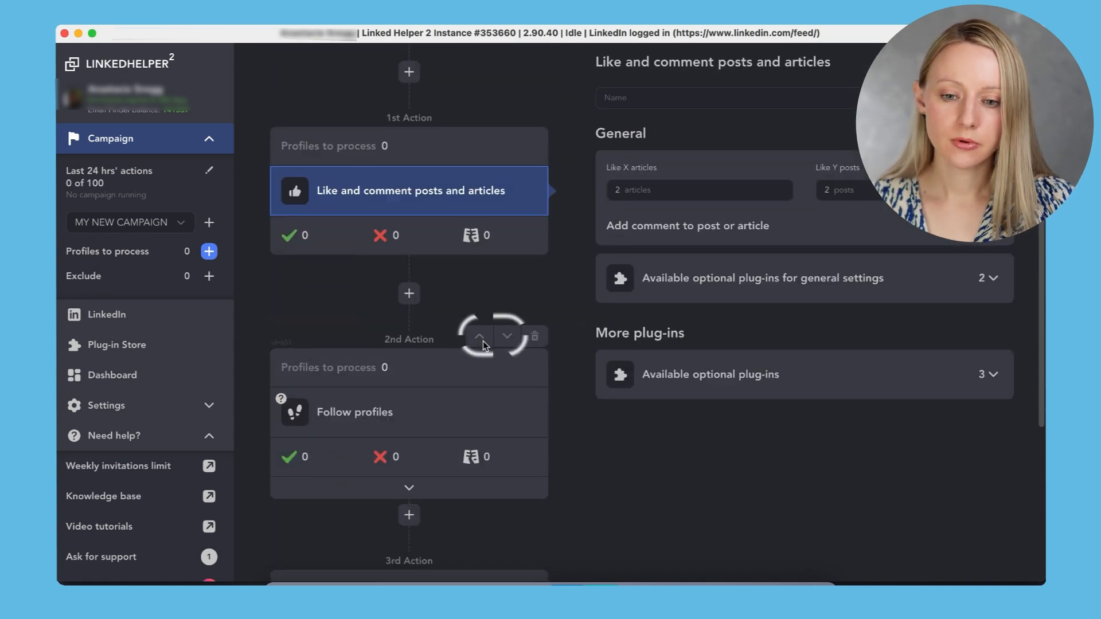
# Step: Expand the Invite 2nd and 3rd level contacts action's processing results and review the Successful, Skipped, Failed and Excluded categories
pyautogui.scroll(-5, 553, 327)
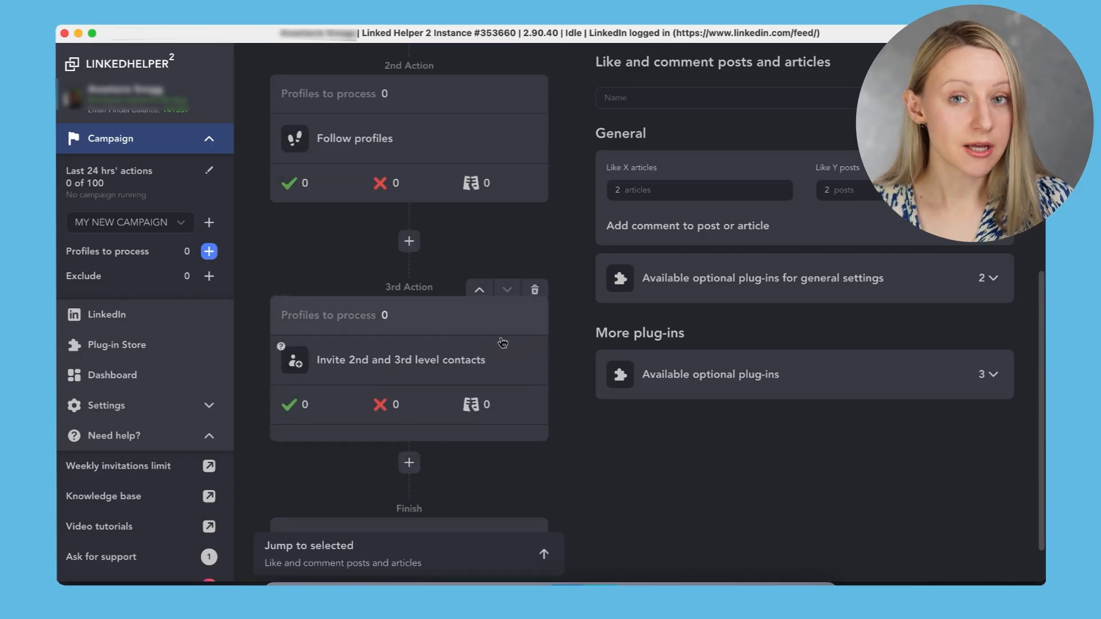
pyautogui.click(503, 342)
pyautogui.click(405, 433)
pyautogui.scroll(-3, 449, 425)
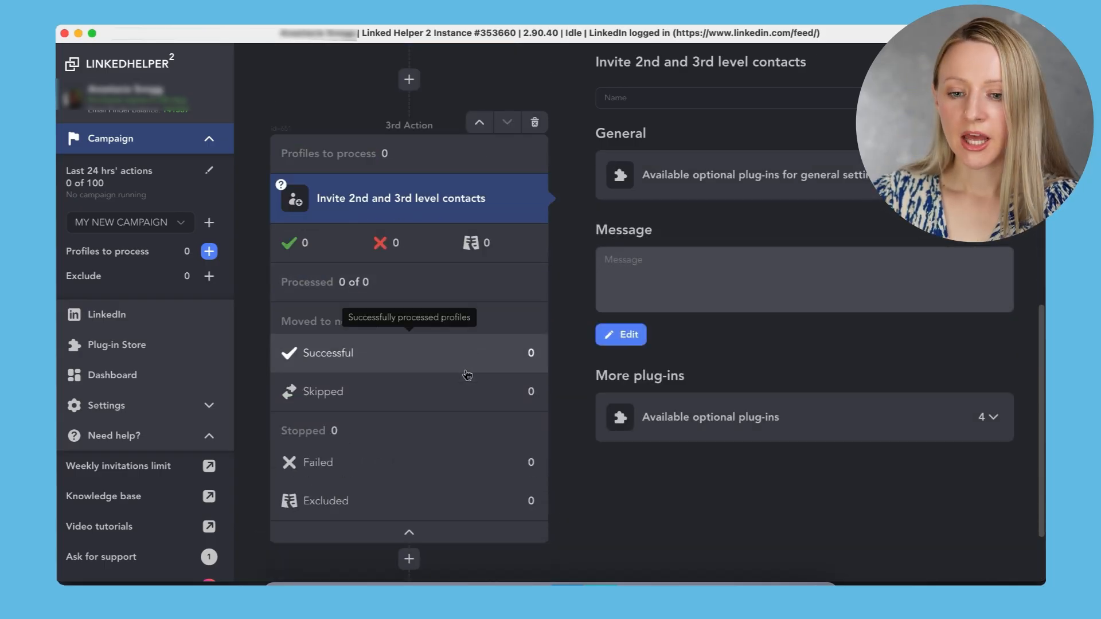
pyautogui.moveTo(405, 404)
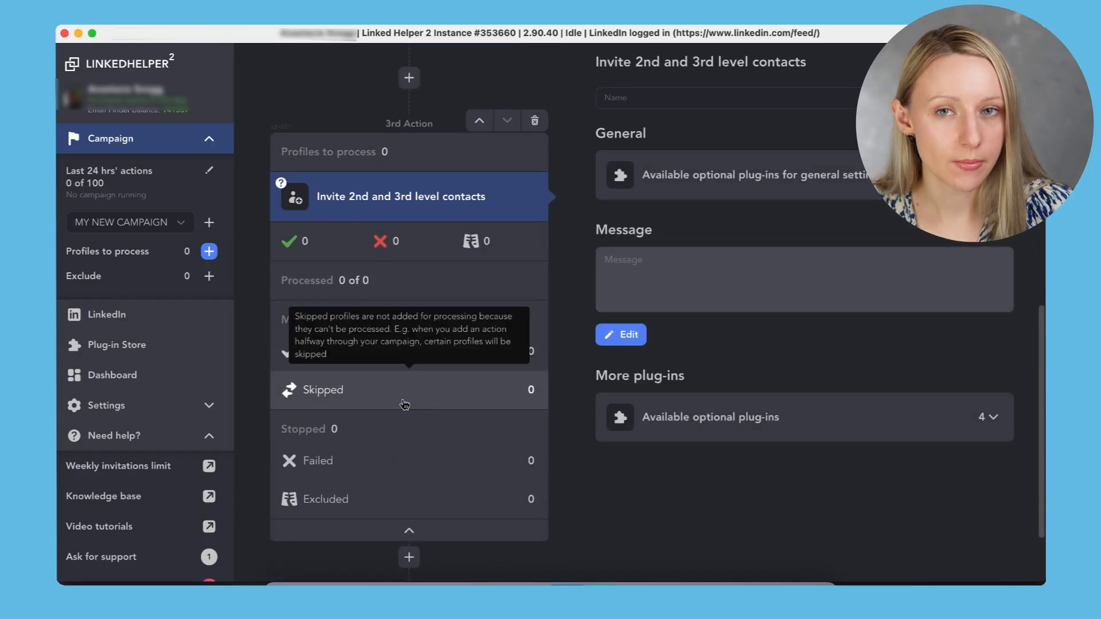
pyautogui.moveTo(404, 502)
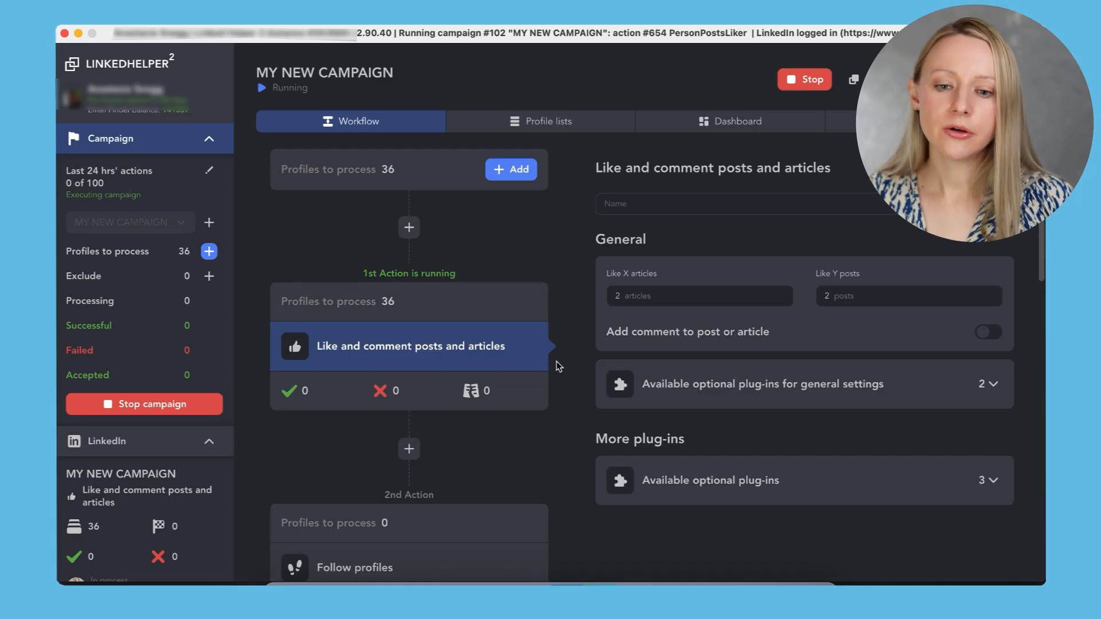
# Step: Interrupt the running campaign and set the Like and comment posts and articles action to like 1 article
pyautogui.click(715, 294)
pyautogui.click(616, 318)
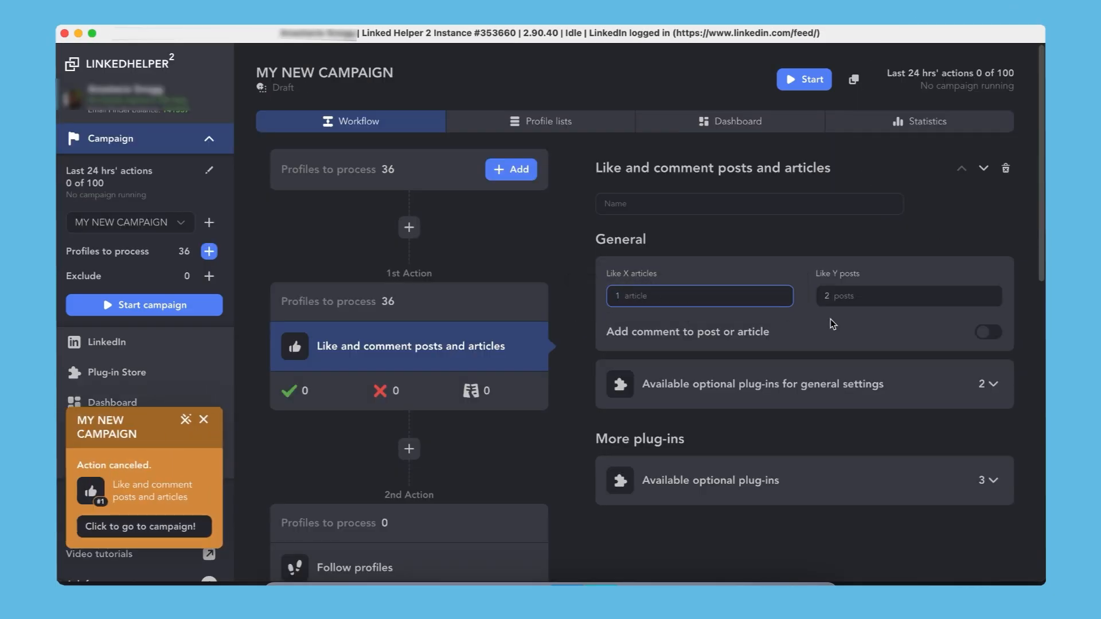
# Step: Insert Visit and extract profiles as the first action, ahead of Like and comment posts and articles
pyautogui.click(404, 228)
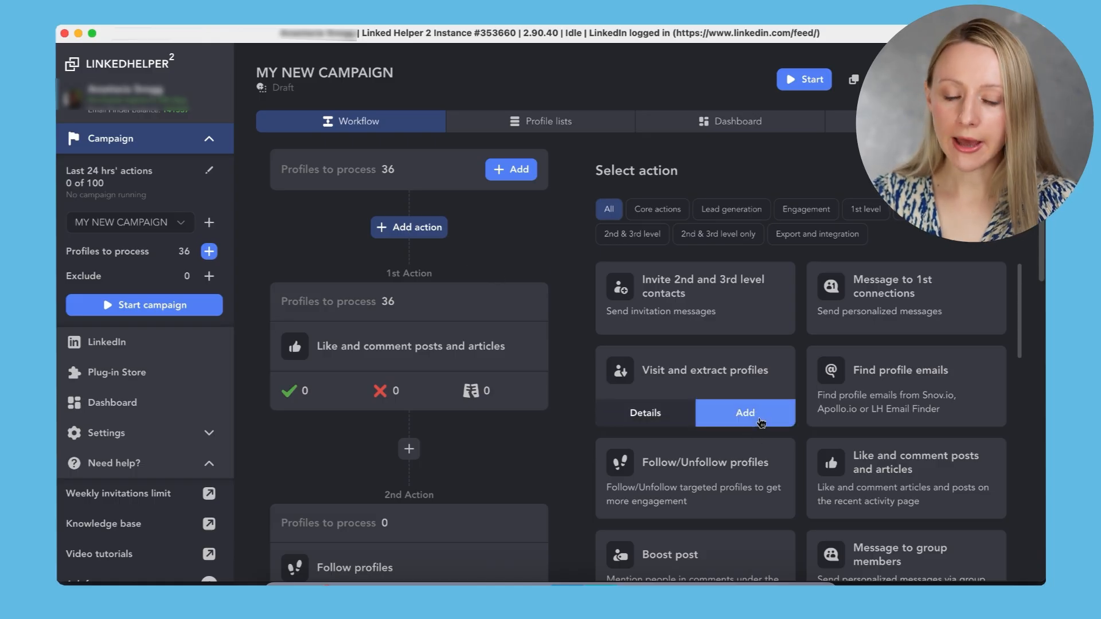
pyautogui.click(746, 413)
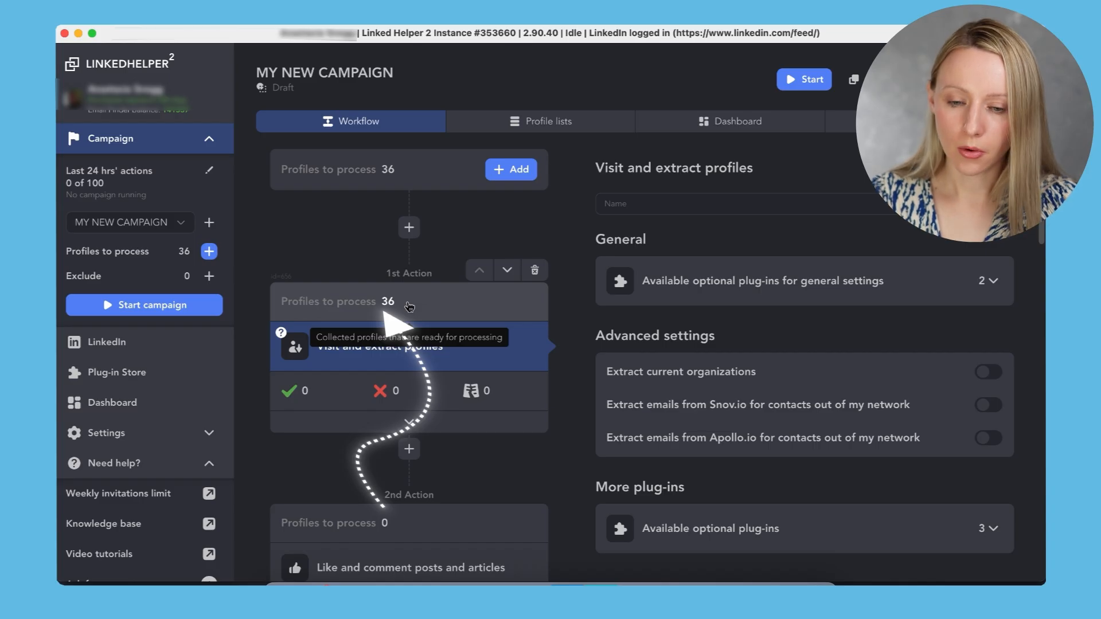
# Step: Insert Invite 2nd and 3rd level contacts as the first action, ahead of Visit and extract profiles
pyautogui.click(405, 228)
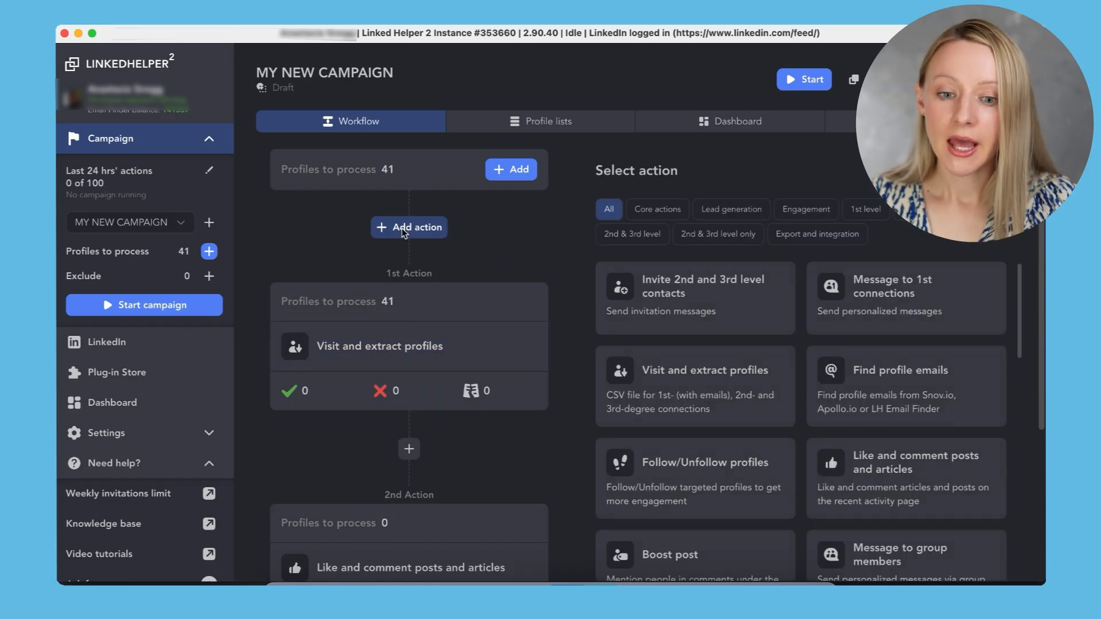
pyautogui.click(736, 327)
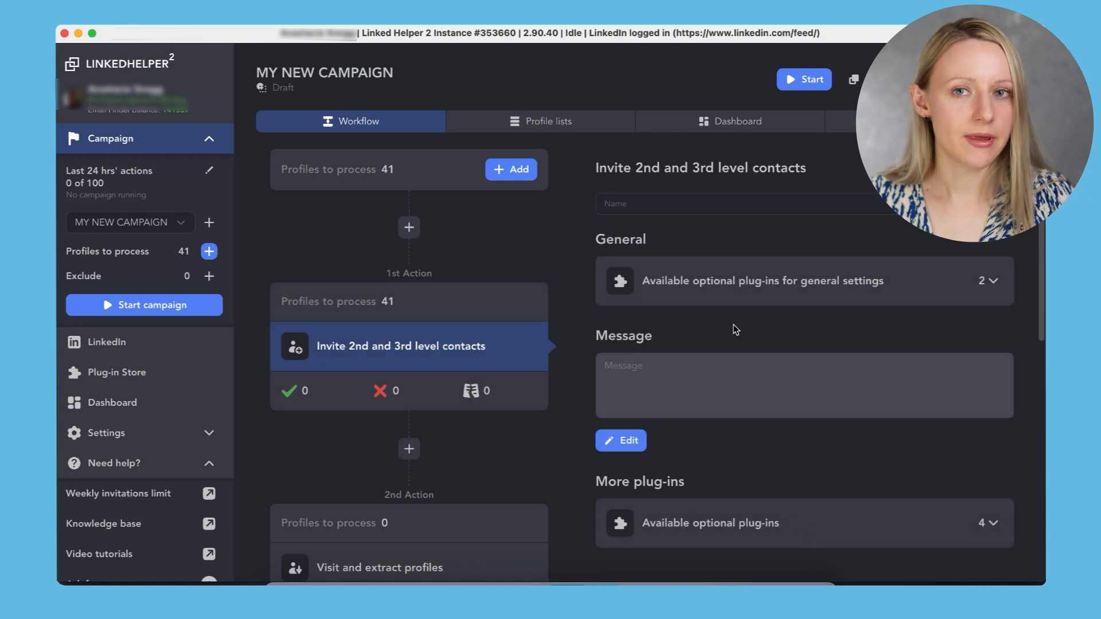
# Step: Check the connection level of the profiles queued for the Invite 2nd and 3rd level contacts action, and return to the workflow
pyautogui.click(420, 306)
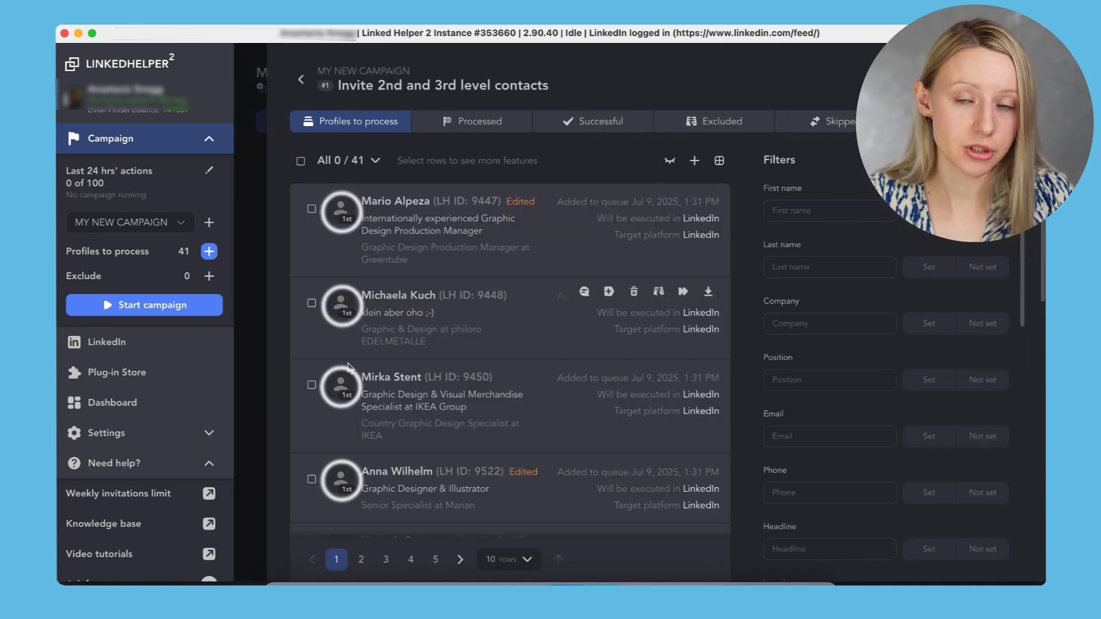
pyautogui.click(256, 409)
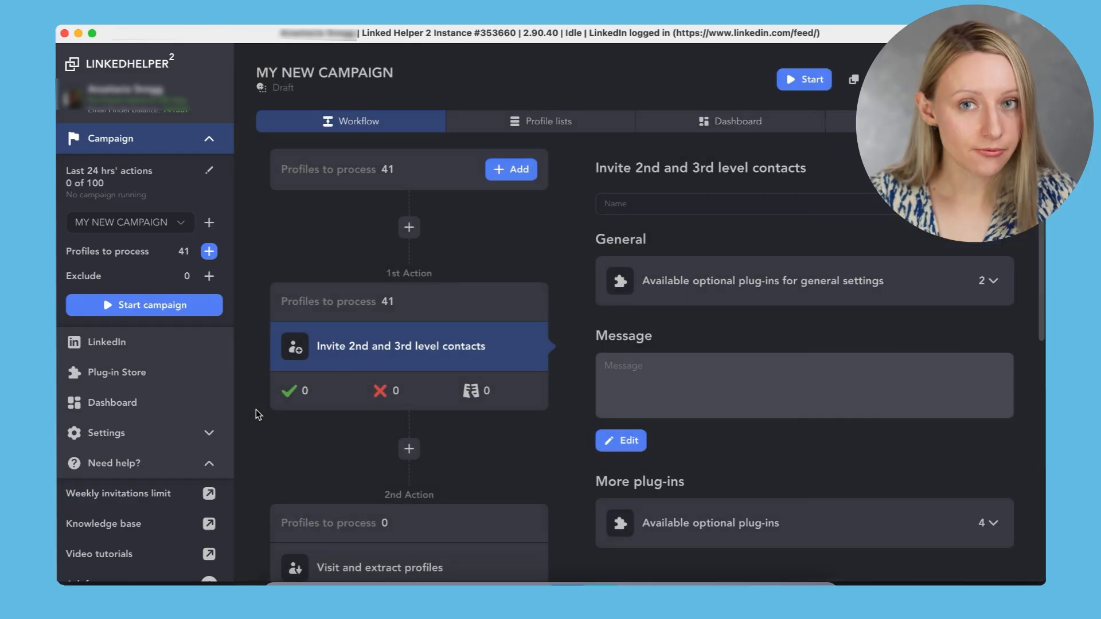
# Step: Start MY NEW CAMPAIGN and open the failed profiles of the Invite 2nd and 3rd level contacts action
pyautogui.click(212, 309)
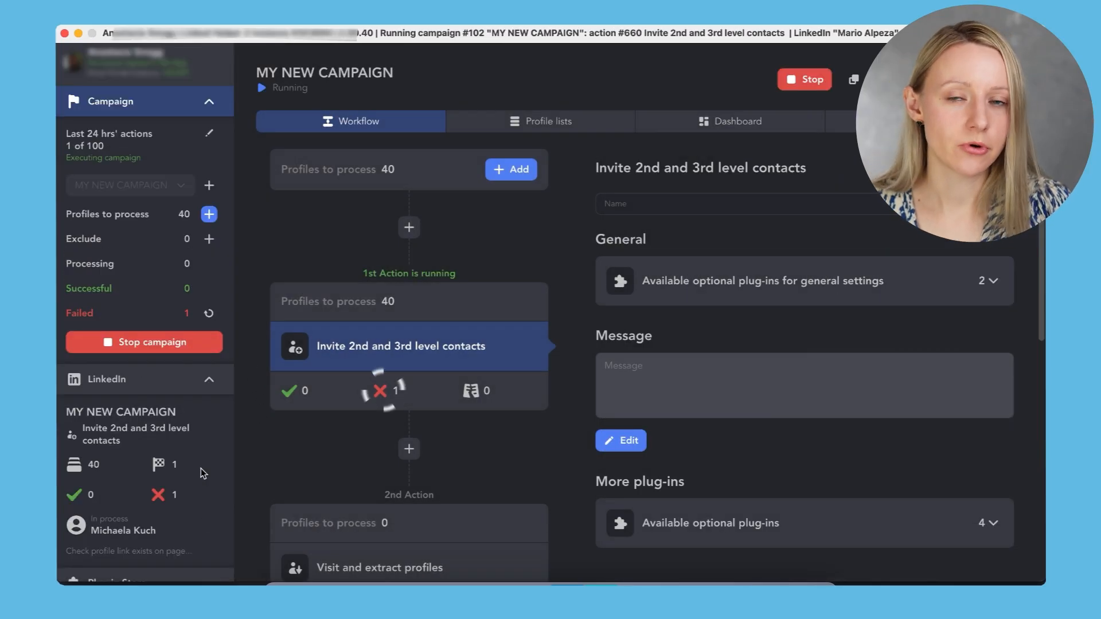
pyautogui.click(393, 396)
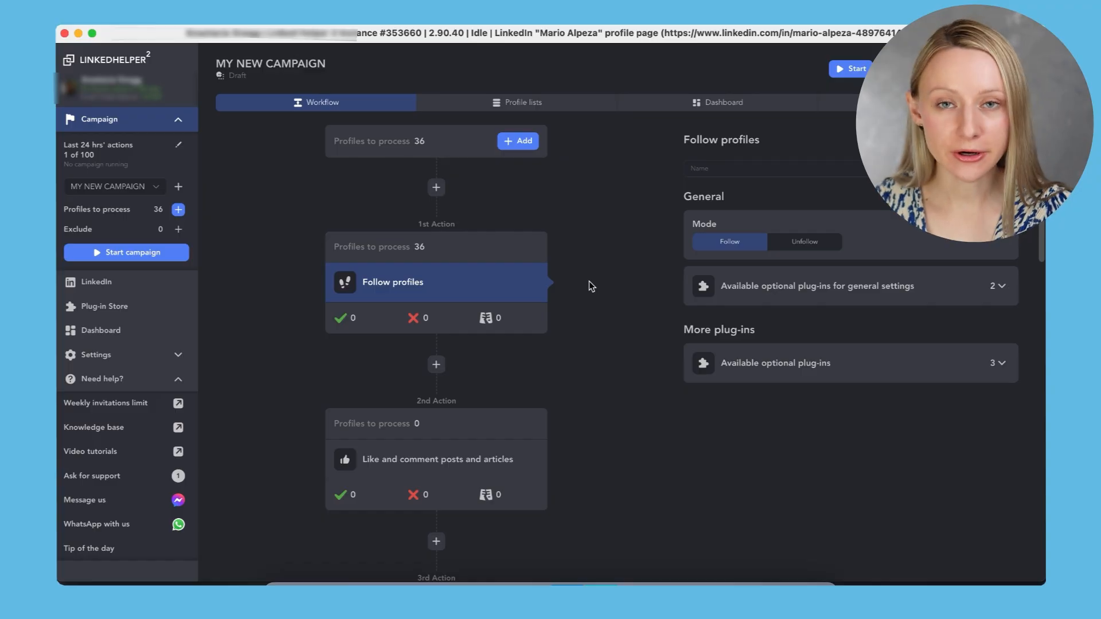
# Step: Review MY NEW CAMPAIGN's whole action sequence, from Follow profiles through Check for replies to the finish
pyautogui.scroll(-5, 590, 281)
pyautogui.scroll(-10, 589, 281)
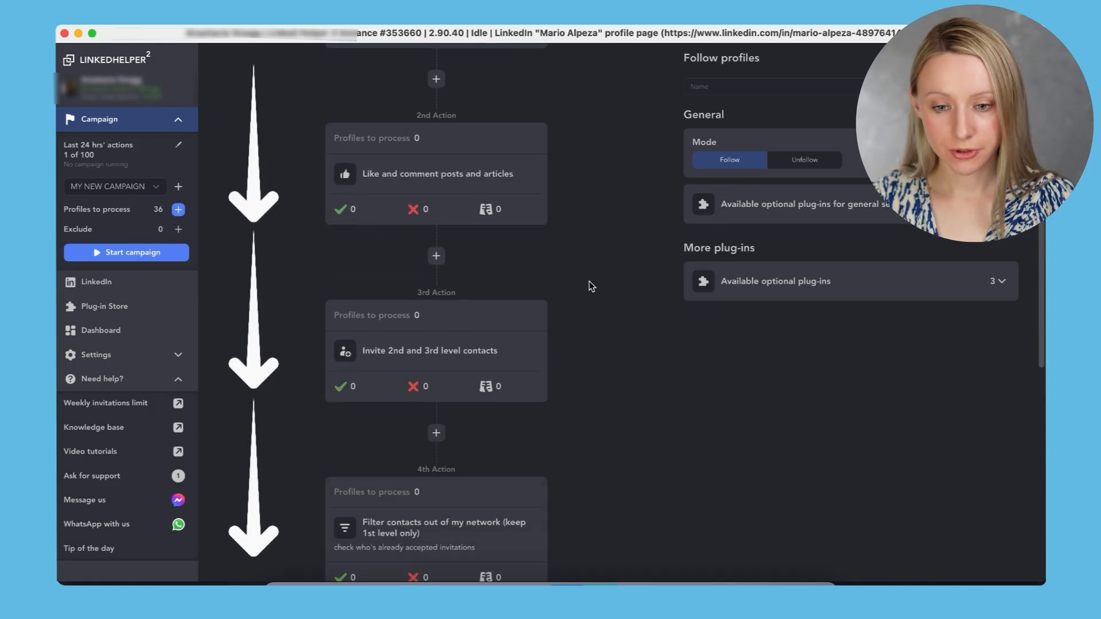
pyautogui.scroll(-3, 589, 281)
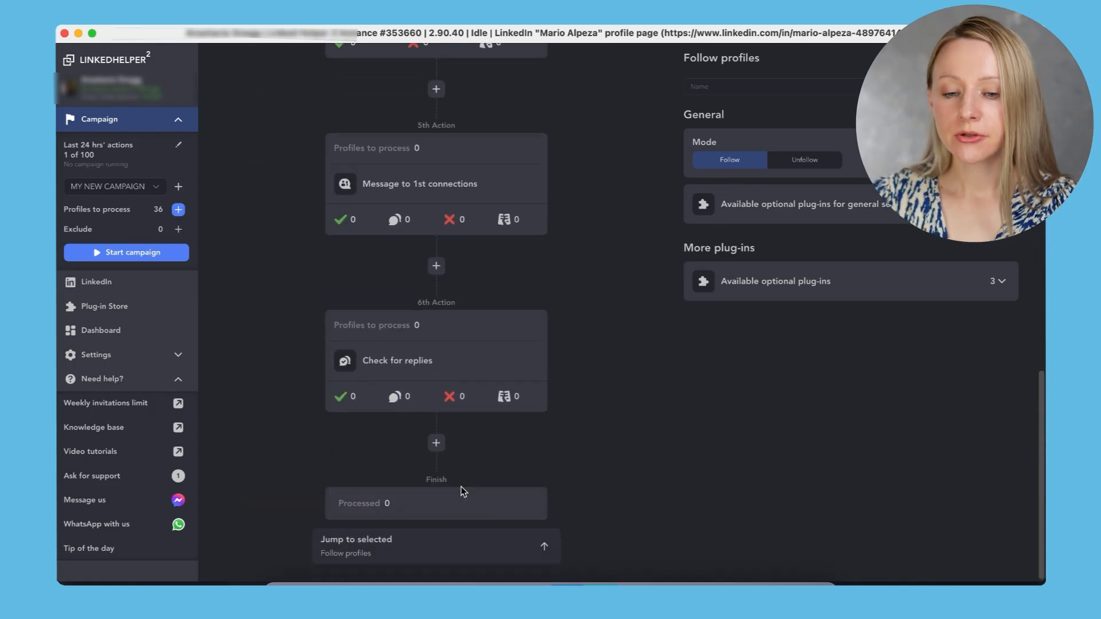
pyautogui.scroll(15, 560, 449)
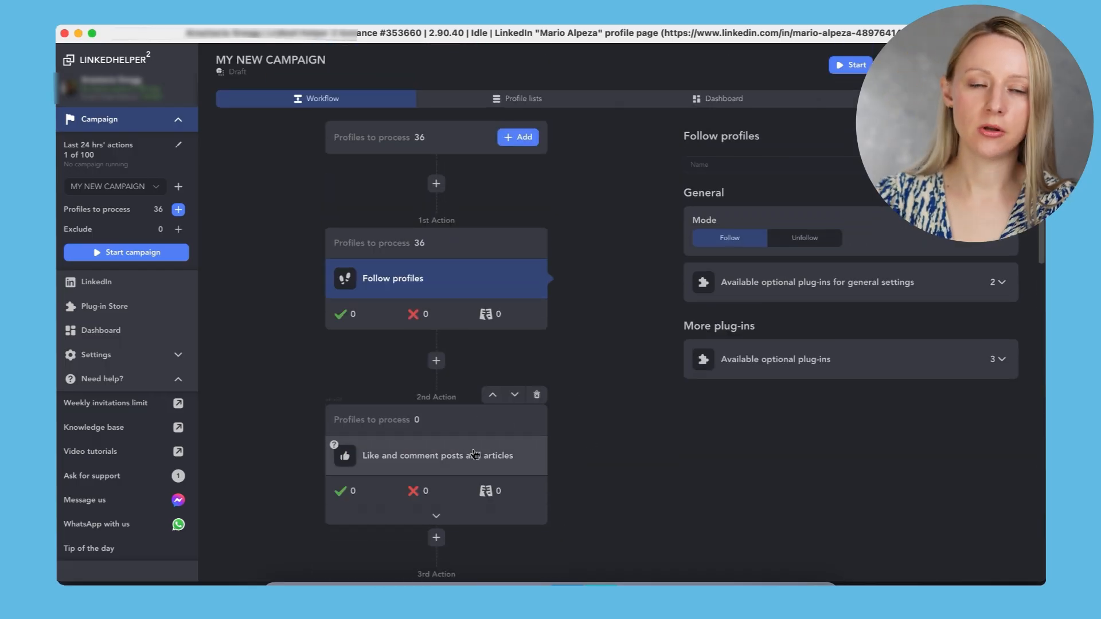
# Step: Insert the core action Delay between actions after Follow profiles and open its delay in days for editing
pyautogui.click(433, 363)
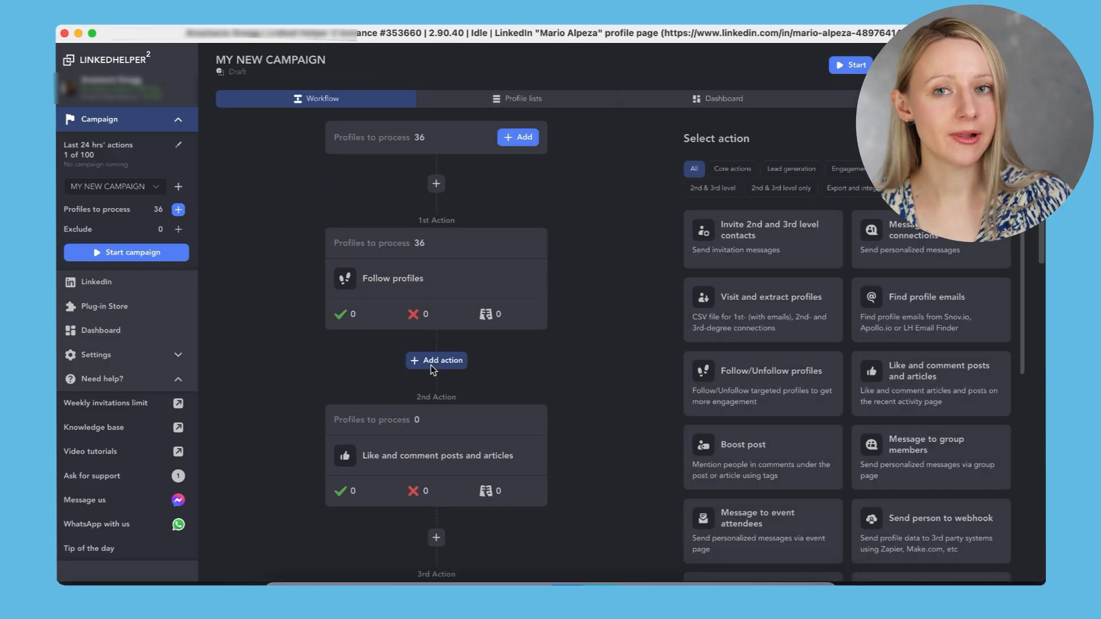
pyautogui.click(736, 170)
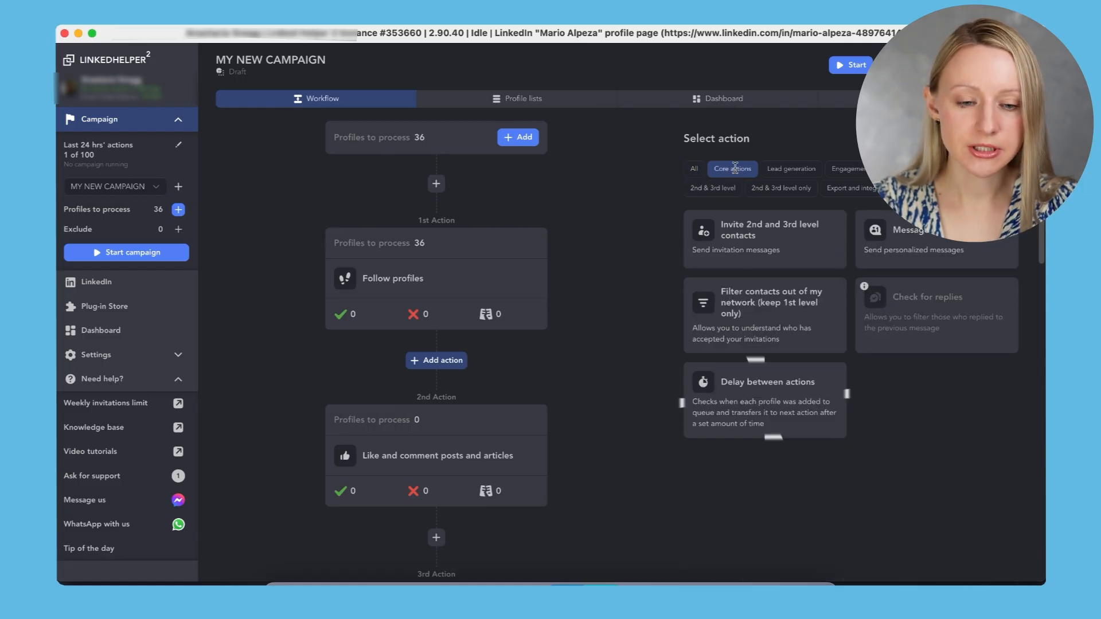
pyautogui.click(806, 429)
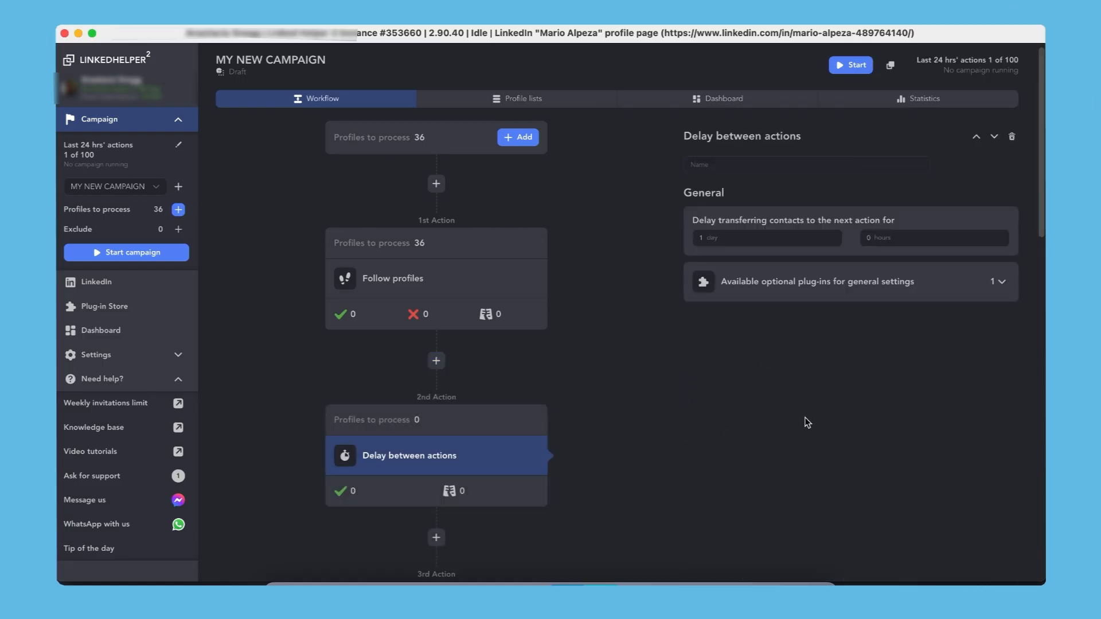
pyautogui.click(761, 240)
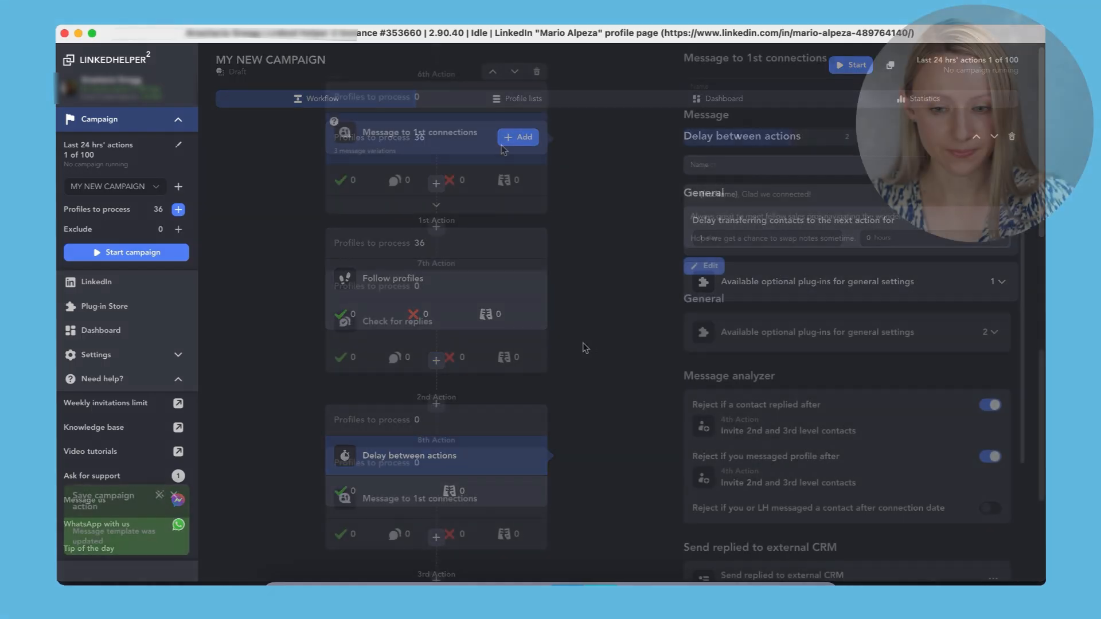
# Step: Open the Check for replies settings and the waiting time in days for contacts who have not replied
pyautogui.click(504, 328)
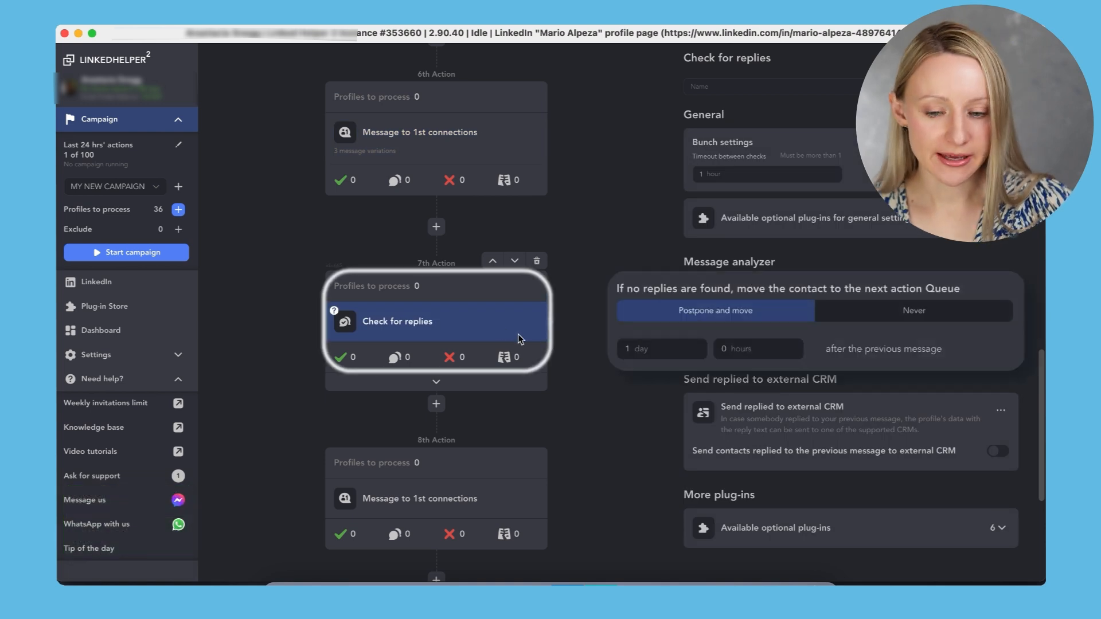
pyautogui.click(685, 357)
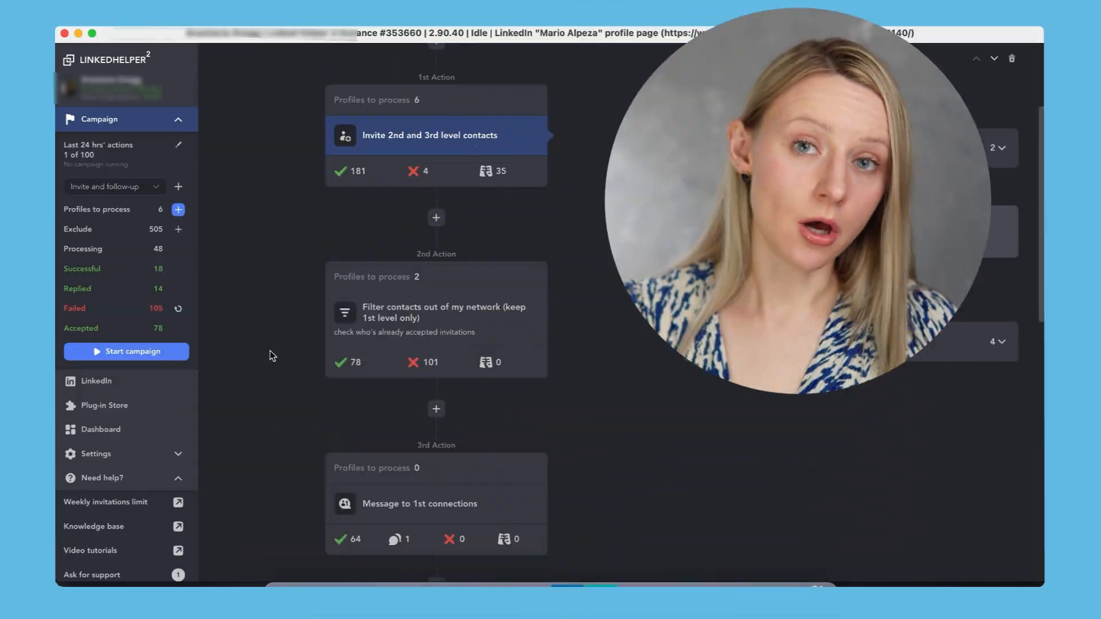
# Step: Review the Invite and follow-up campaign's workflow, including the Like and comment posts and articles and Endorse my contacts actions
pyautogui.scroll(-3, 271, 355)
pyautogui.scroll(-8, 271, 355)
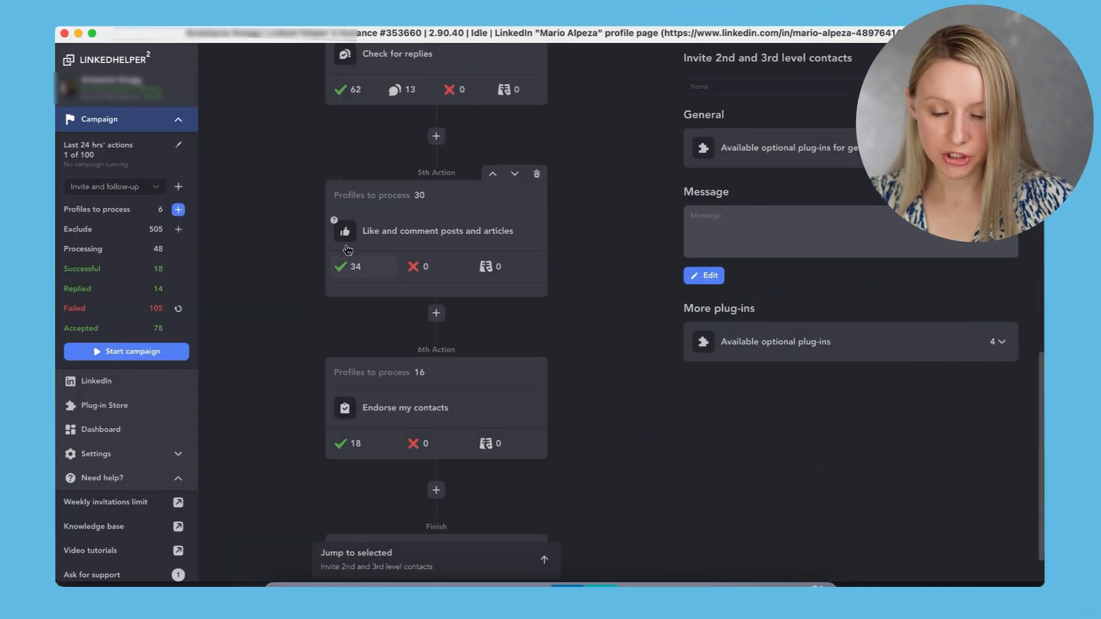
pyautogui.click(417, 242)
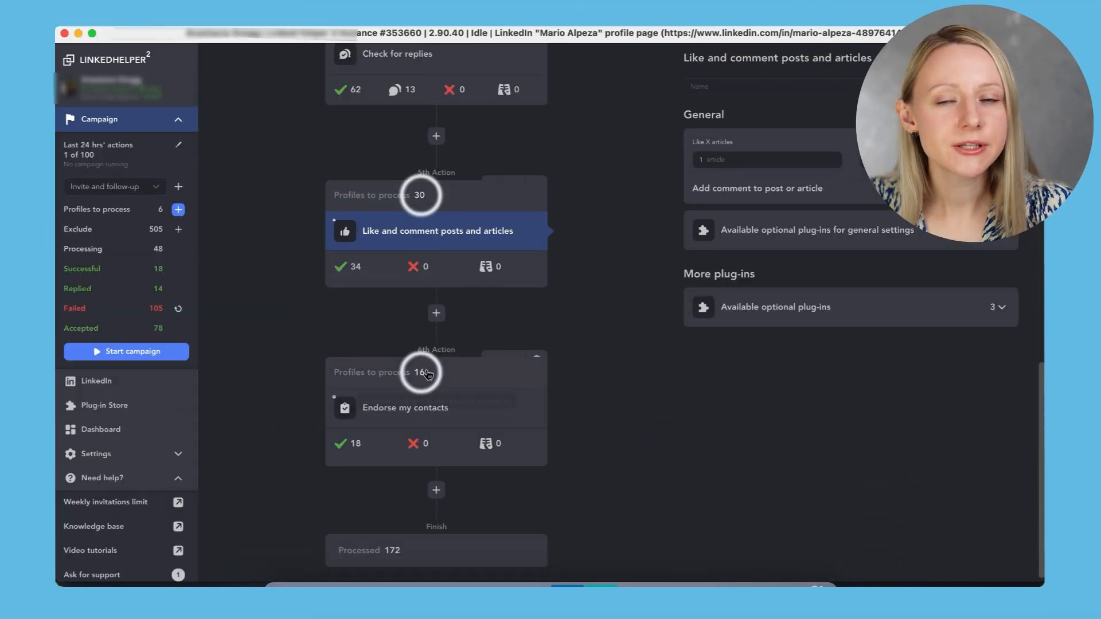
pyautogui.click(434, 408)
pyautogui.scroll(-1, 585, 407)
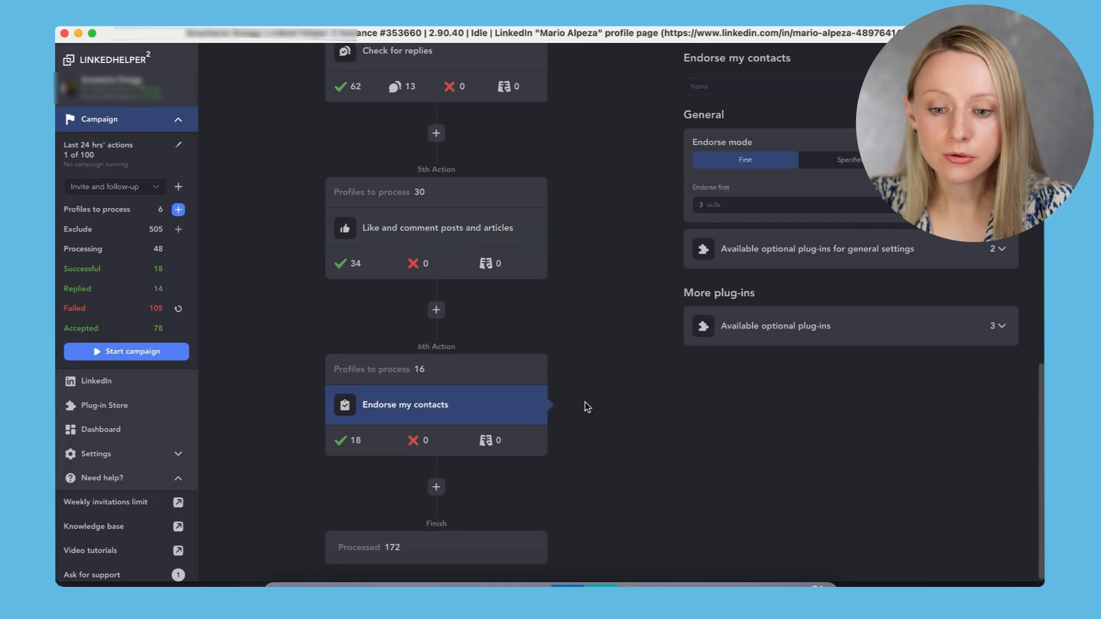
# Step: Start the Invite and follow-up campaign and find the action that is currently running in its workflow
pyautogui.click(179, 353)
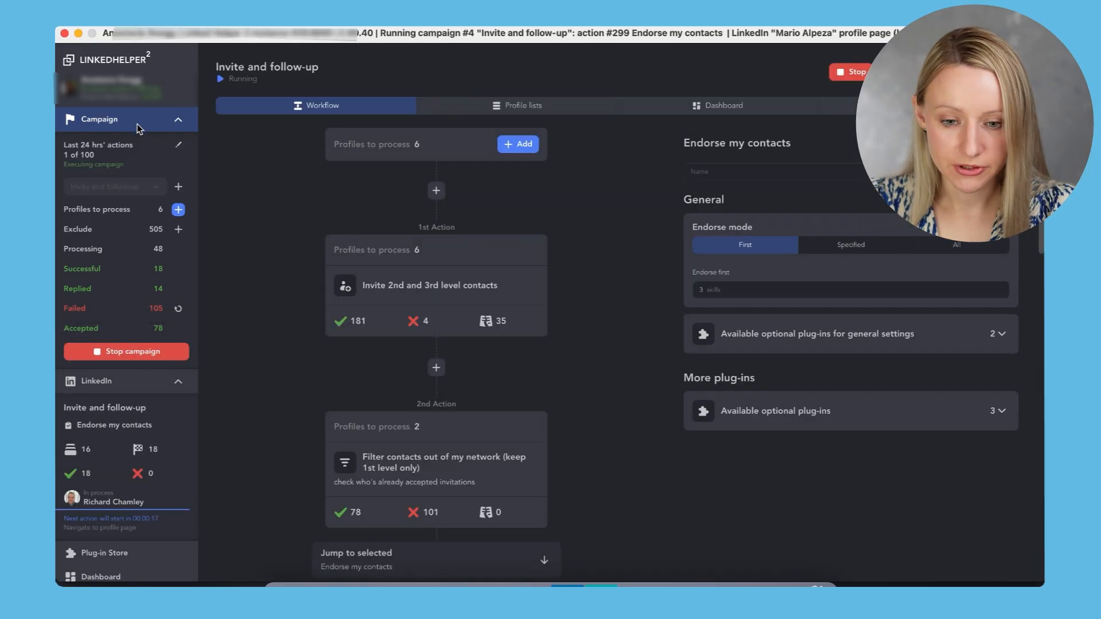
pyautogui.scroll(-10, 295, 415)
pyautogui.scroll(-5, 288, 408)
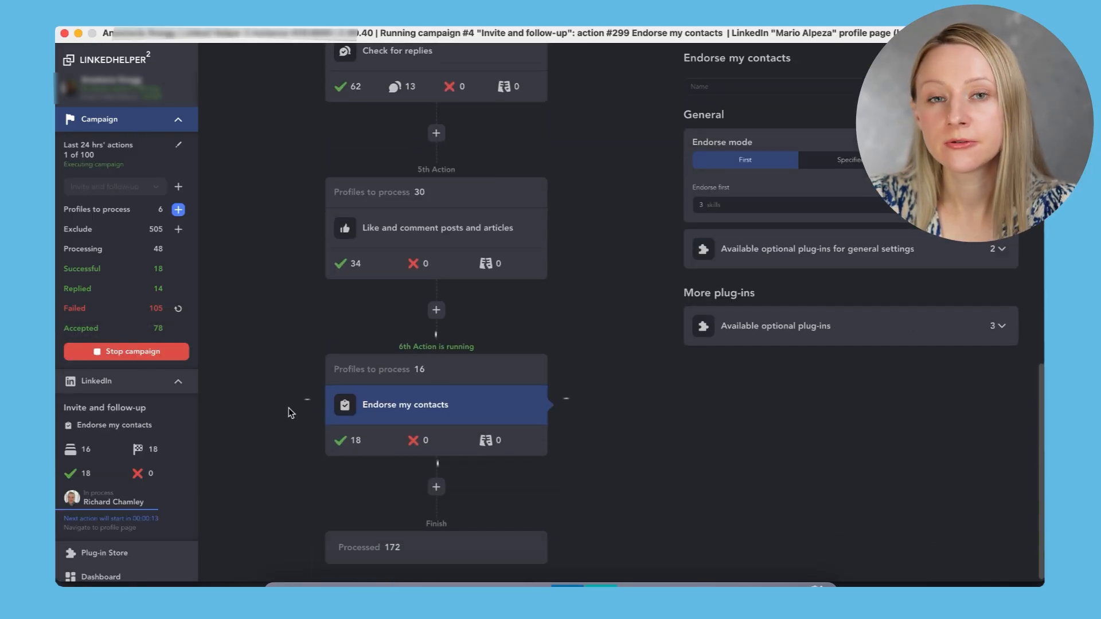